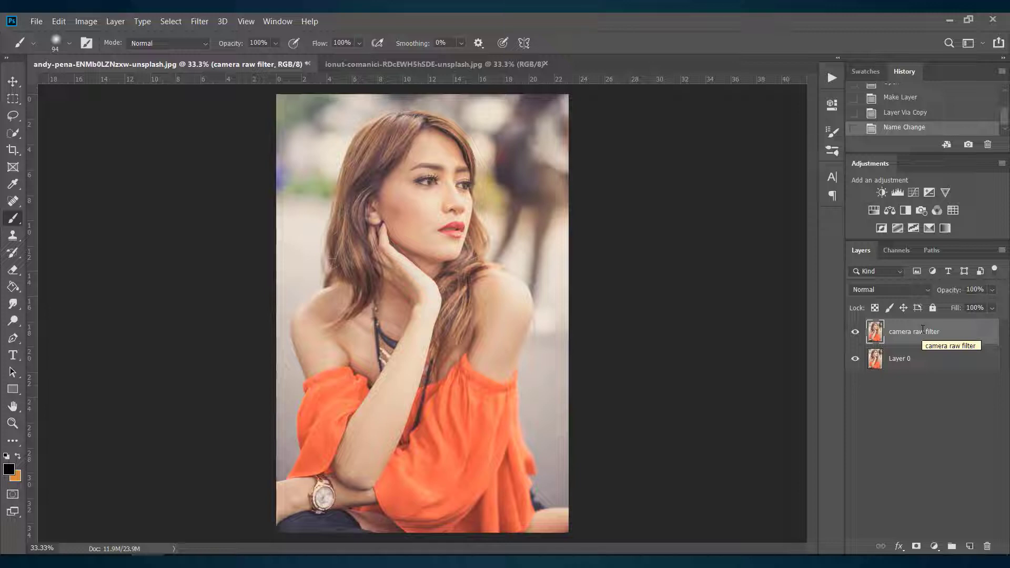
Step: Open the Camera Raw filter on the layer and set Highlights -18, Shadows -38, Whites -31, Blacks -39 and Dehaze +19
{"action": "left_click", "coordinate": [200, 21]}
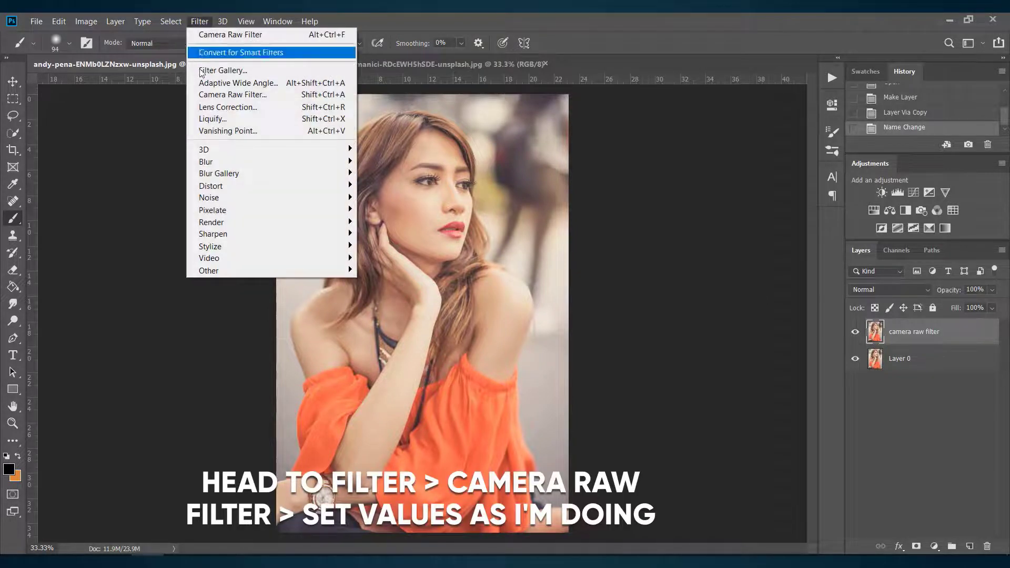
{"action": "left_click", "coordinate": [246, 95]}
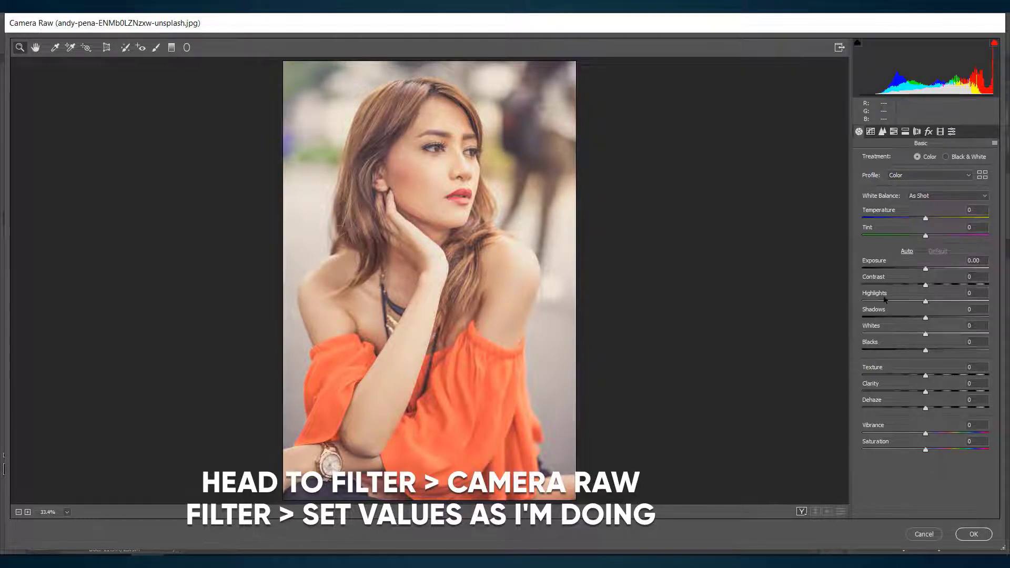
{"action": "left_click_drag", "start_coordinate": [908, 316], "coordinate": [903, 314]}
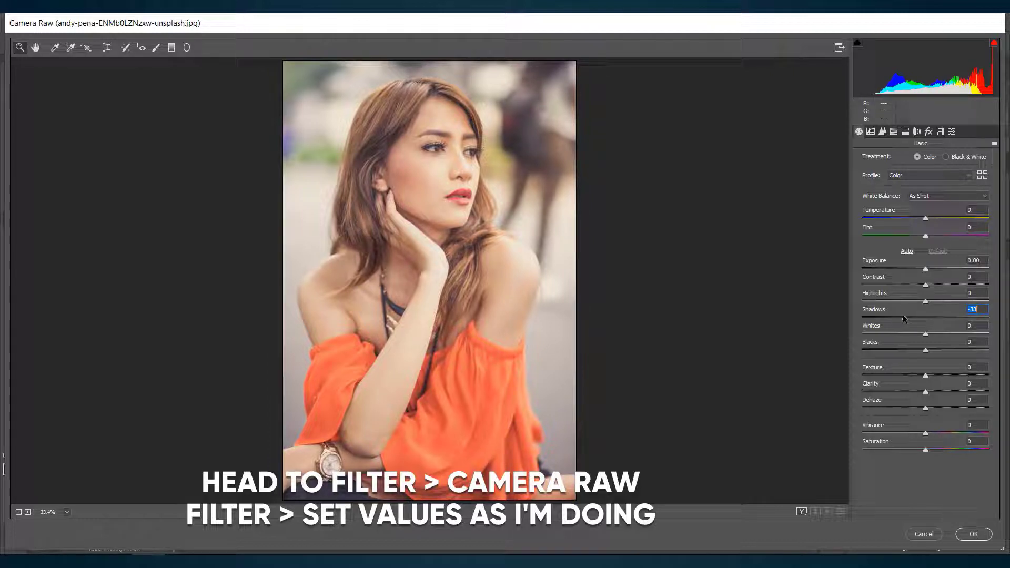
{"action": "left_click", "coordinate": [901, 349]}
{"action": "left_click_drag", "start_coordinate": [901, 352], "coordinate": [900, 348]}
{"action": "left_click", "coordinate": [937, 409]}
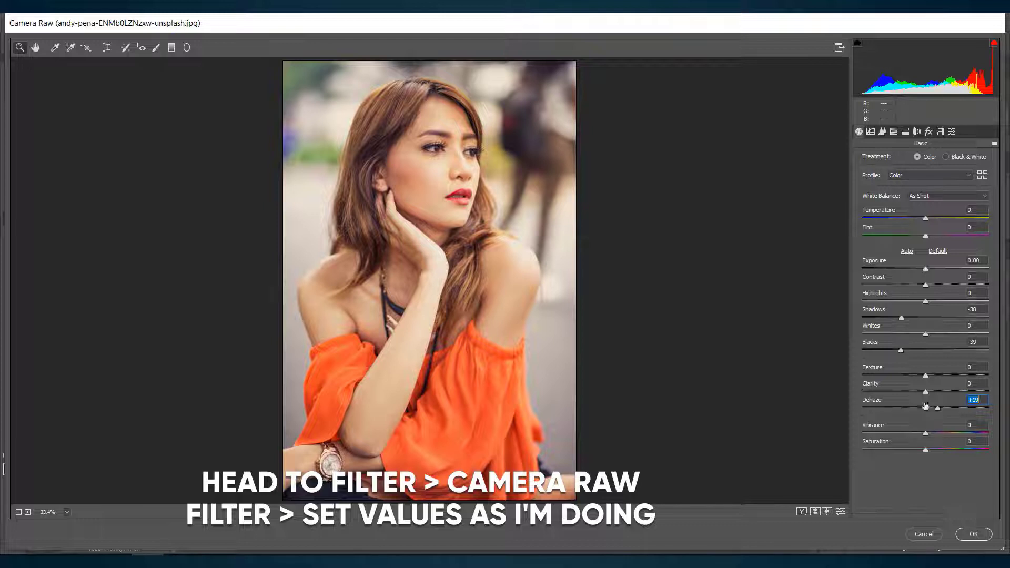
{"action": "left_click_drag", "start_coordinate": [926, 302], "coordinate": [914, 304]}
{"action": "left_click", "coordinate": [906, 334]}
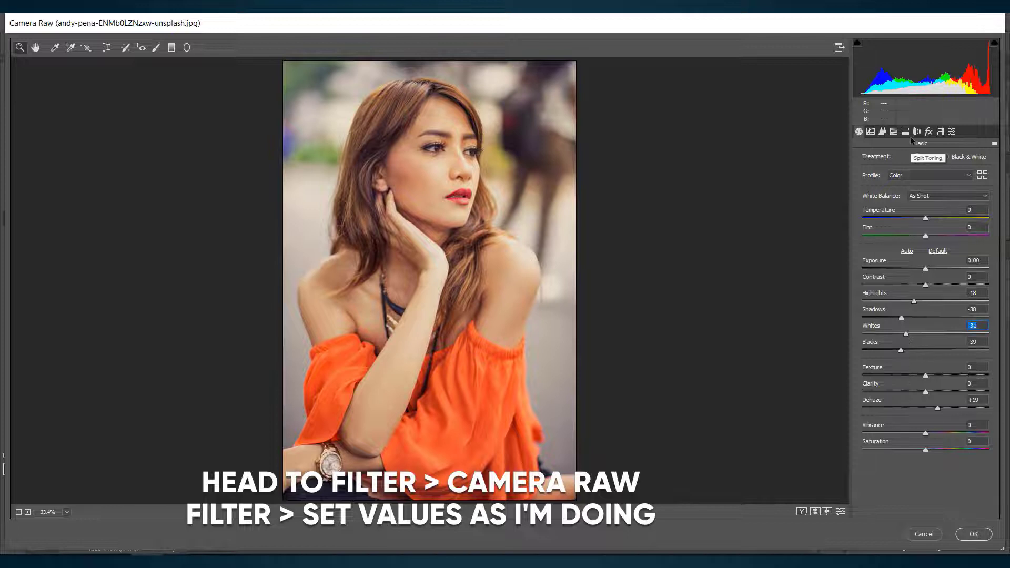
Step: Raise the black end of the RGB point tone curve and add a shadow point at input 59, output 58
{"action": "left_click", "coordinate": [871, 131]}
{"action": "left_click_drag", "start_coordinate": [859, 341], "coordinate": [888, 311]}
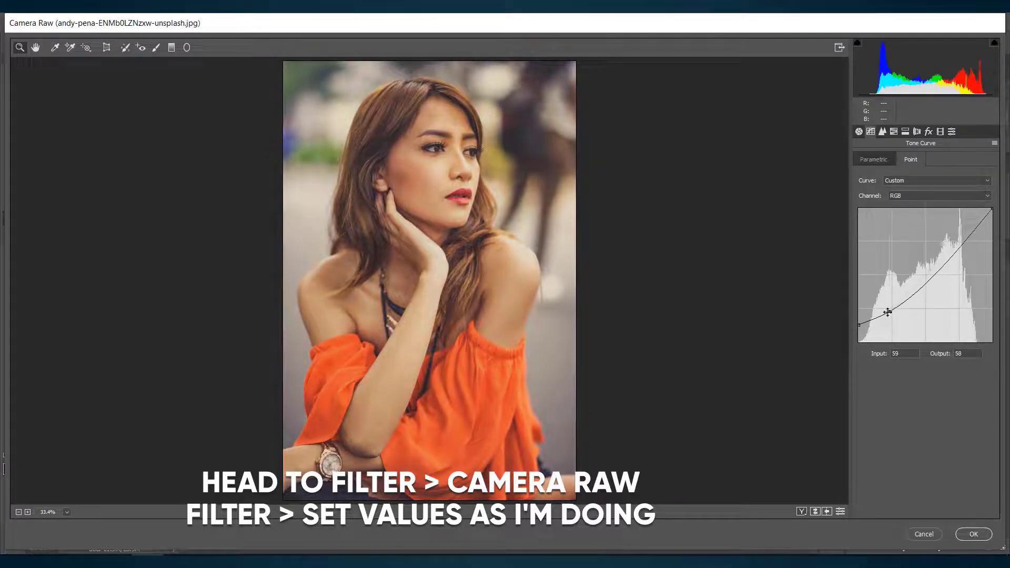
Step: Set the noise reduction Luminance to about 49, slightly lower Luminance Detail and raise Luminance Contrast
{"action": "left_click", "coordinate": [883, 133]}
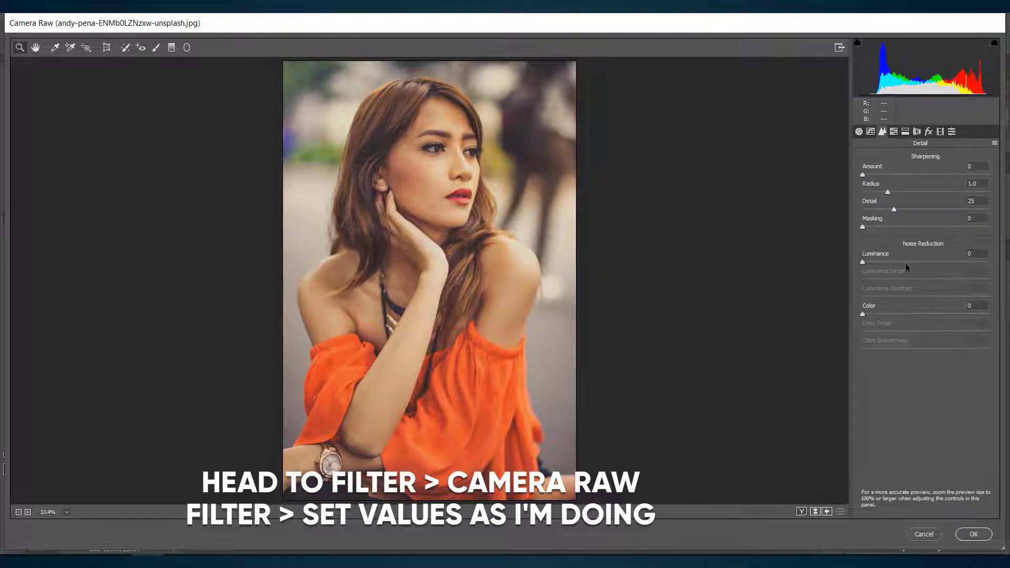
{"action": "left_click_drag", "start_coordinate": [863, 263], "coordinate": [913, 263]}
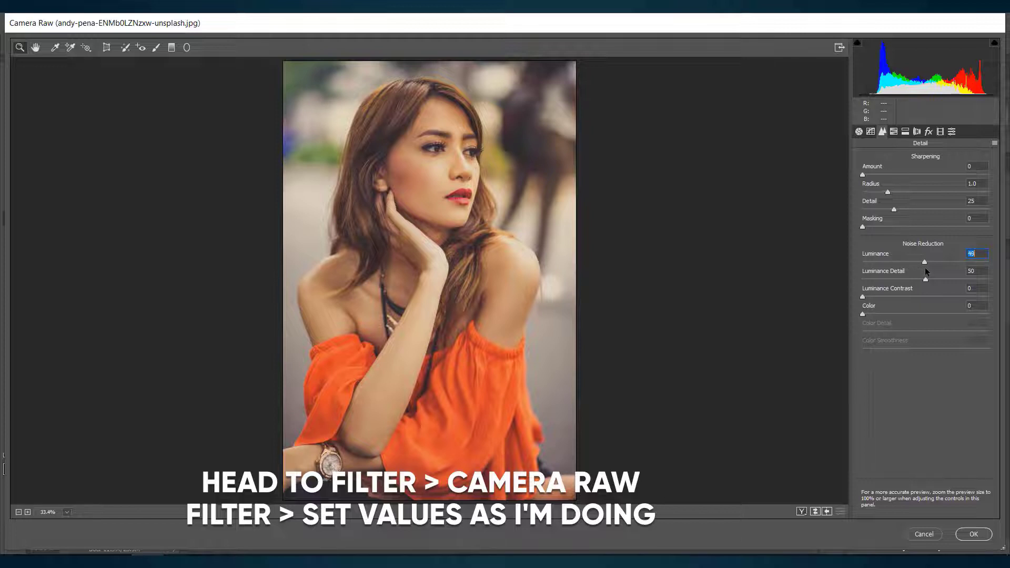
{"action": "left_click_drag", "start_coordinate": [926, 280], "coordinate": [919, 280]}
{"action": "left_click_drag", "start_coordinate": [865, 298], "coordinate": [894, 300]}
{"action": "key", "text": "Up"}
{"action": "key", "text": "Up"}
{"action": "key", "text": "Up"}
{"action": "key", "text": "Up"}
Step: In the HSL saturation adjustments, set Reds to +100 and both Oranges and Yellows to -100
{"action": "left_click", "coordinate": [897, 138]}
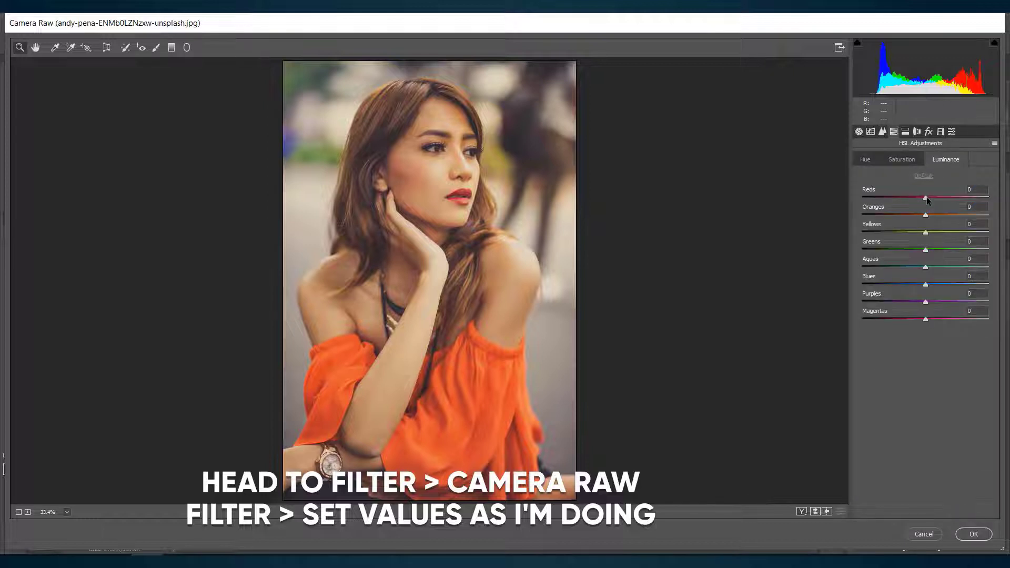
{"action": "left_click", "coordinate": [865, 159]}
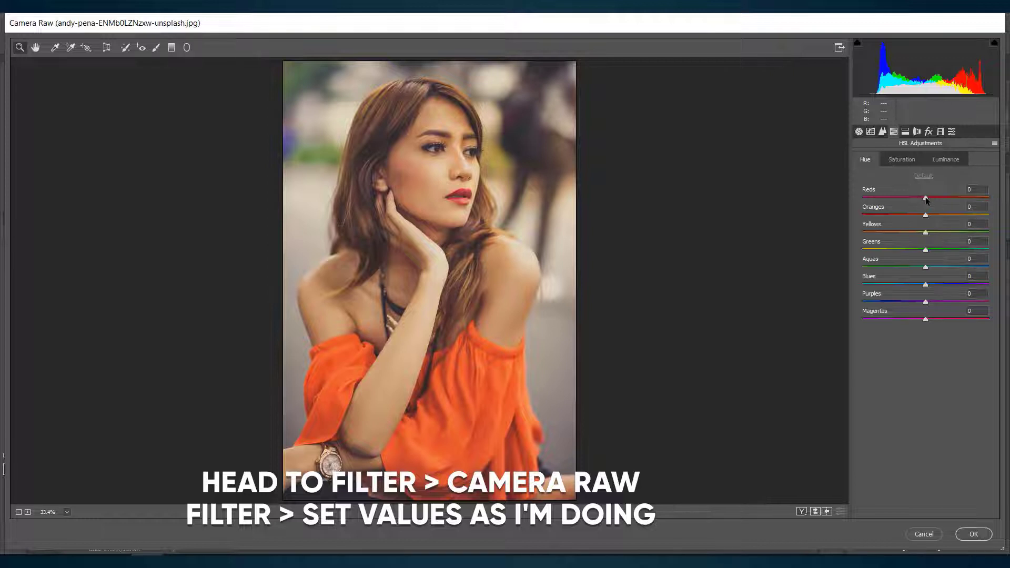
{"action": "left_click", "coordinate": [903, 160]}
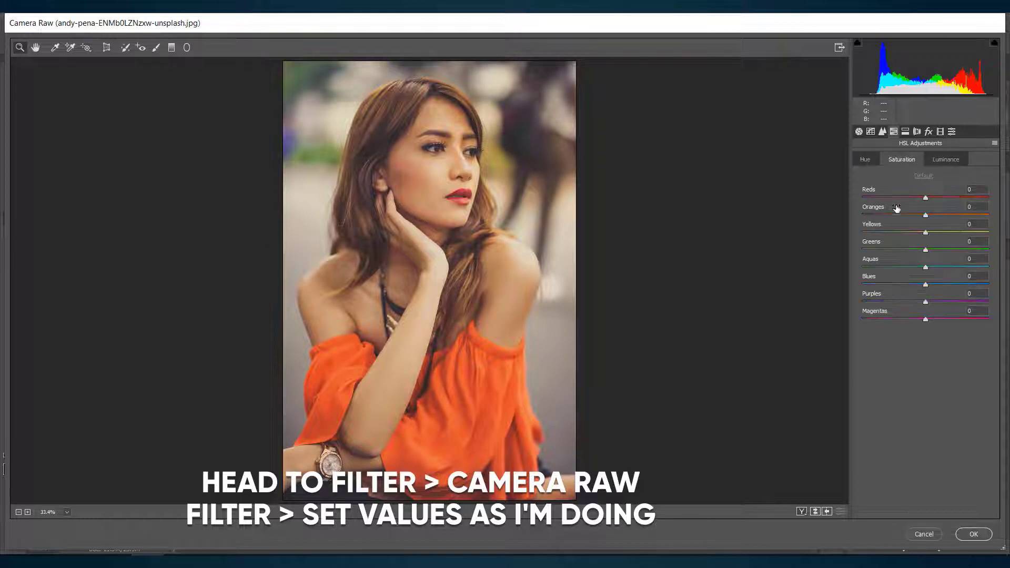
{"action": "left_click", "coordinate": [926, 198]}
{"action": "left_click_drag", "start_coordinate": [927, 197], "coordinate": [997, 198]}
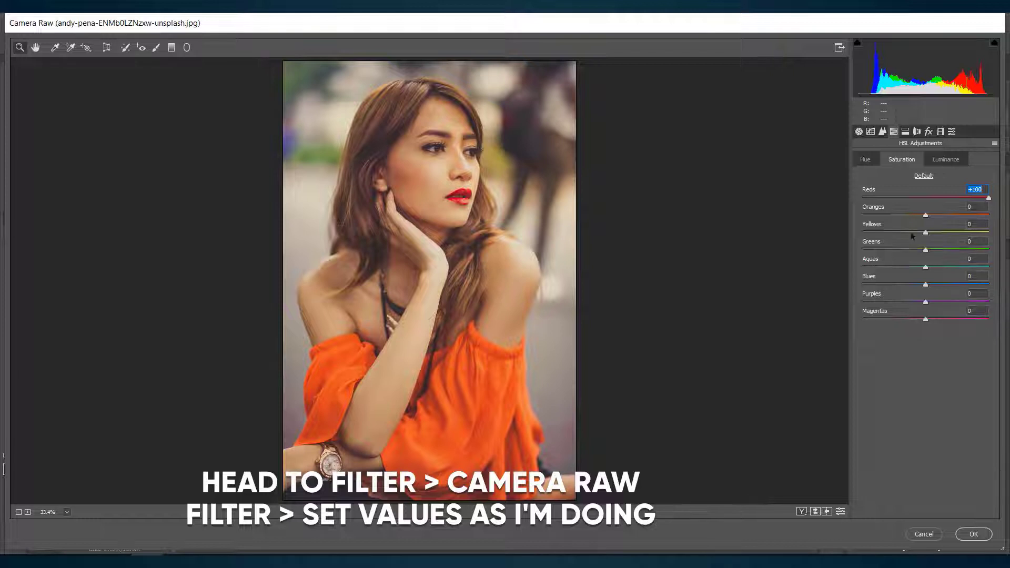
{"action": "left_click", "coordinate": [864, 215]}
{"action": "left_click", "coordinate": [865, 232]}
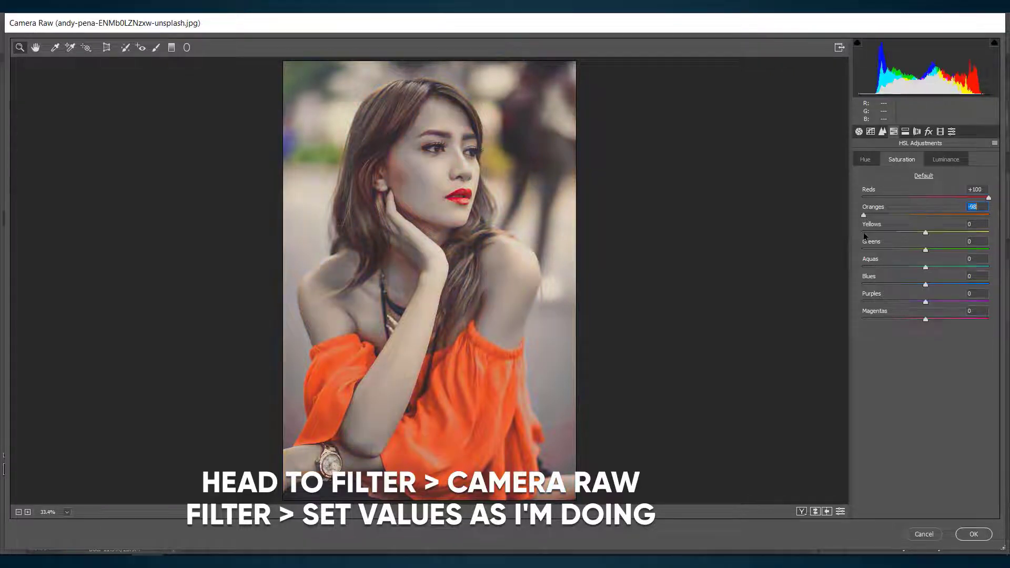
{"action": "left_click", "coordinate": [861, 233]}
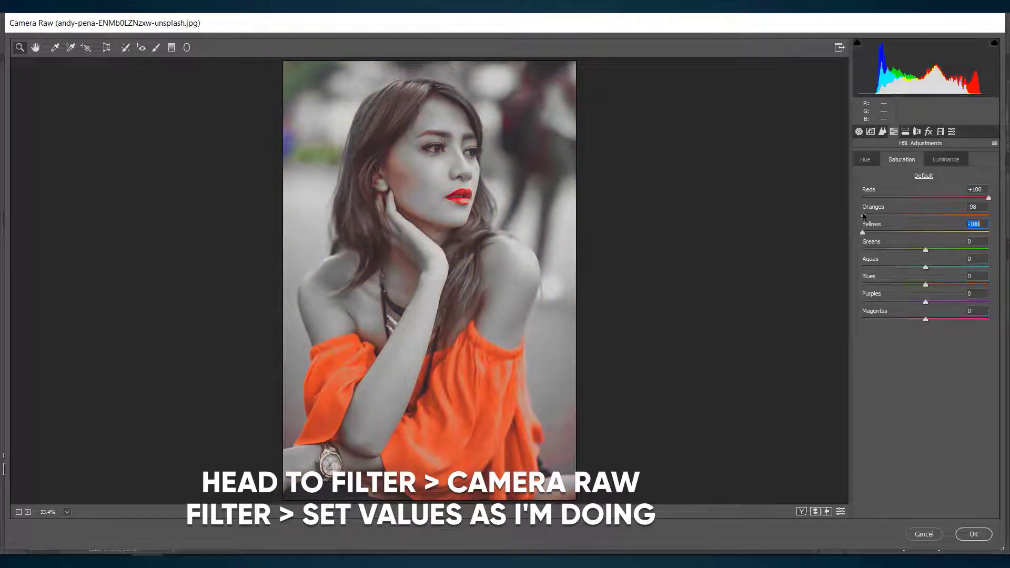
{"action": "left_click", "coordinate": [861, 215]}
Step: Set the HSL saturation of Greens, Aquas, Blues, Purples and Magentas to -100
{"action": "left_click_drag", "start_coordinate": [925, 250], "coordinate": [862, 250]}
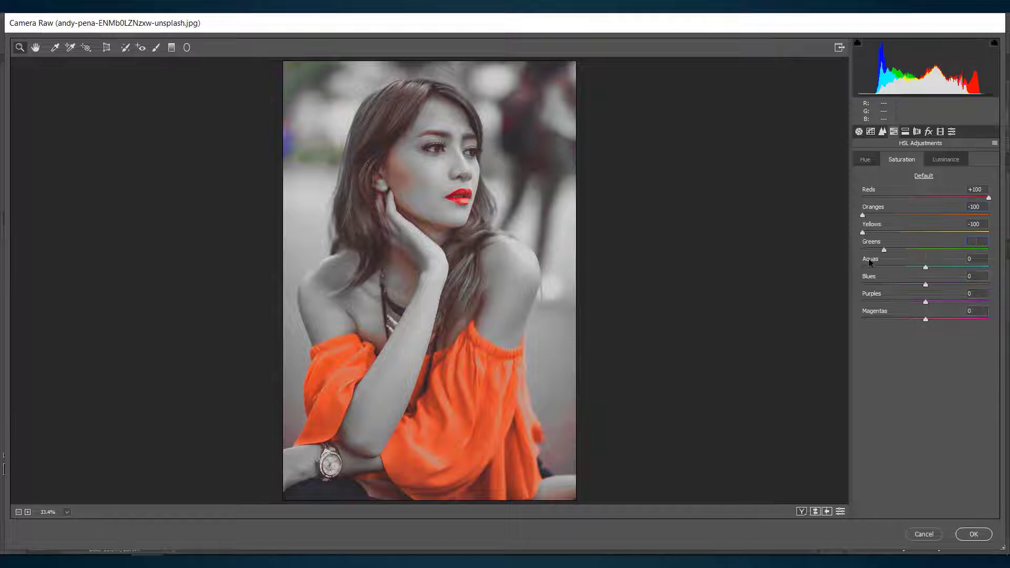
{"action": "left_click_drag", "start_coordinate": [925, 267], "coordinate": [862, 269]}
{"action": "left_click_drag", "start_coordinate": [926, 284], "coordinate": [850, 292]}
{"action": "left_click_drag", "start_coordinate": [926, 302], "coordinate": [851, 301]}
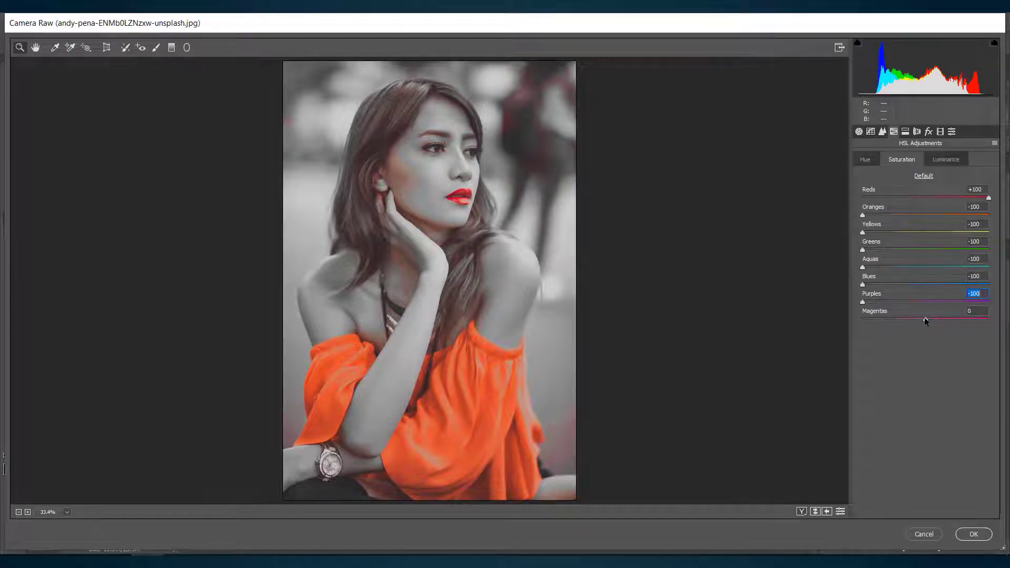
{"action": "left_click_drag", "start_coordinate": [925, 320], "coordinate": [852, 318]}
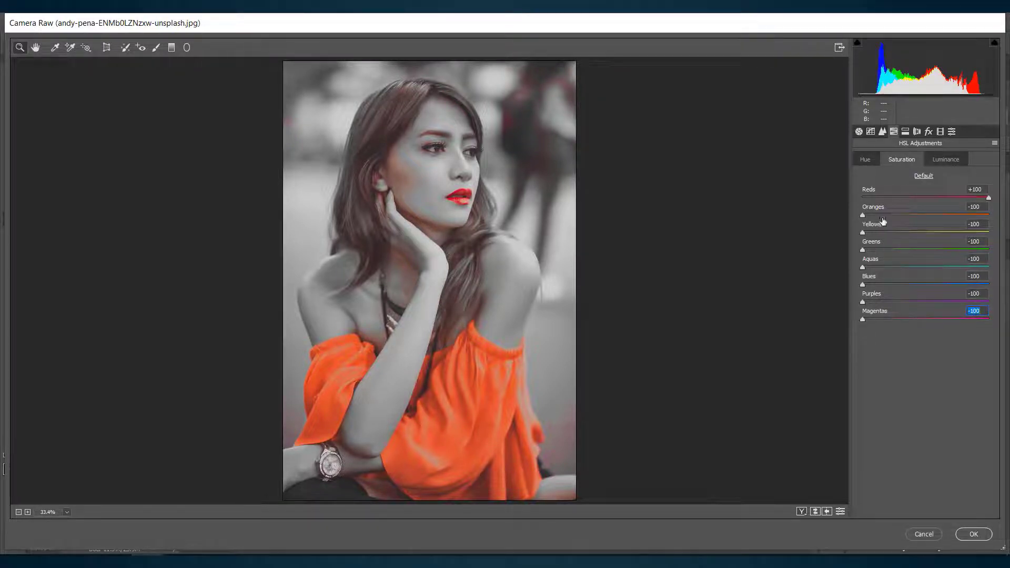
Step: In the HSL adjustments, set the hue of Reds to -26 and their luminance to -38
{"action": "left_click", "coordinate": [865, 159]}
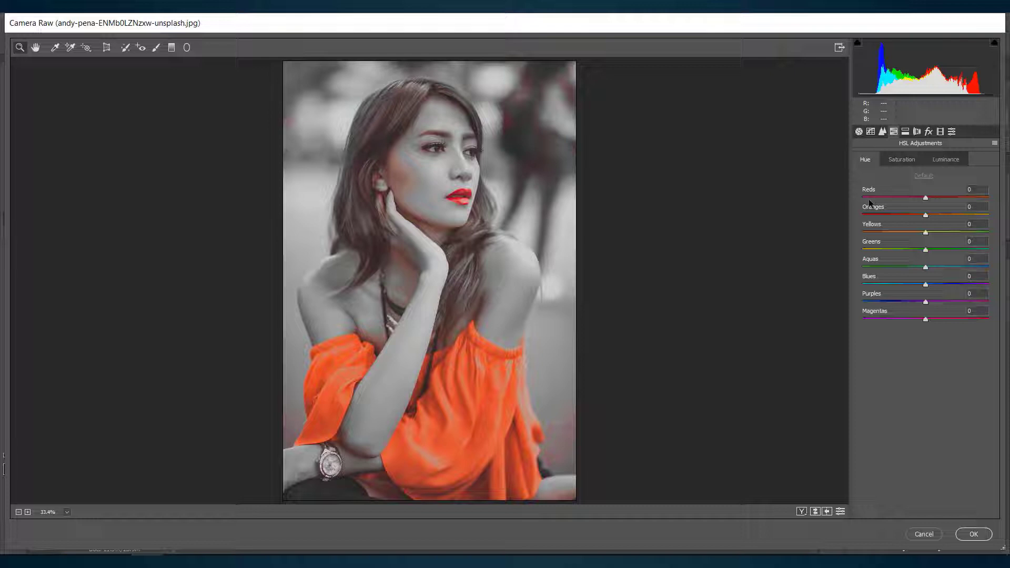
{"action": "left_click", "coordinate": [926, 198]}
{"action": "left_click_drag", "start_coordinate": [925, 200], "coordinate": [910, 200]}
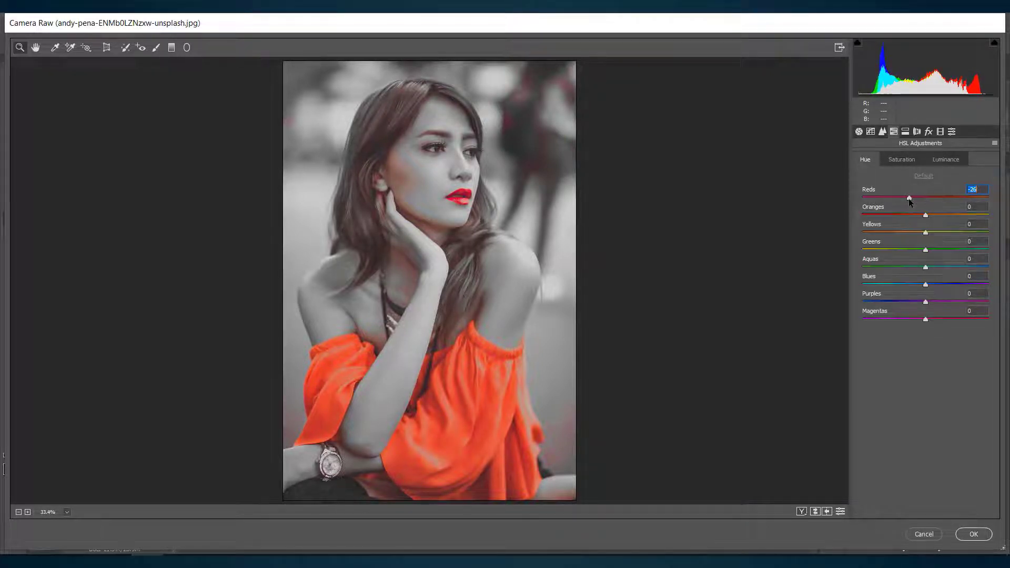
{"action": "left_click", "coordinate": [939, 158]}
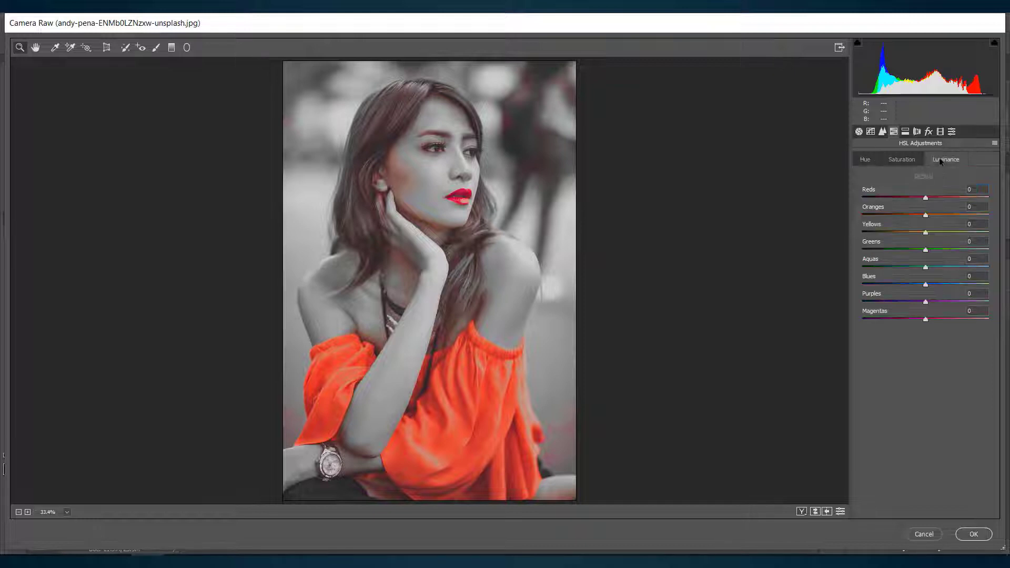
{"action": "left_click_drag", "start_coordinate": [925, 199], "coordinate": [901, 200]}
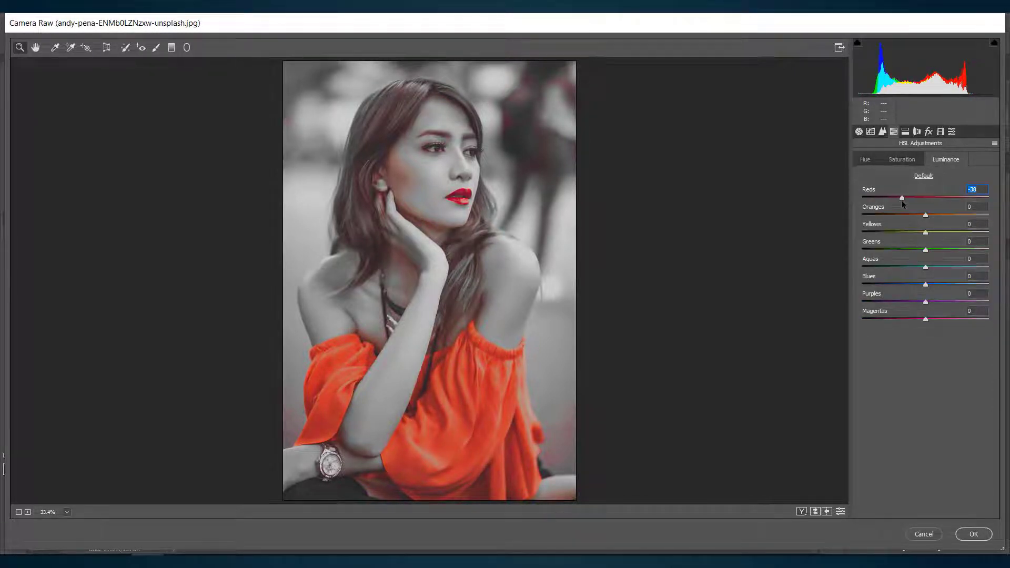
Step: Set the split toning hue to 348 for both highlights and shadows
{"action": "left_click", "coordinate": [905, 132]}
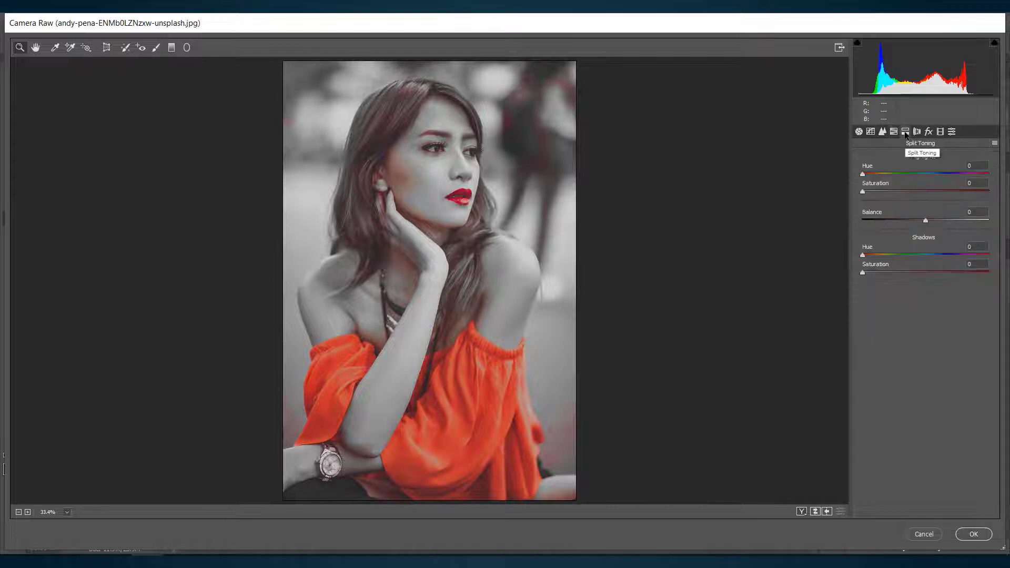
{"action": "left_click_drag", "start_coordinate": [863, 175], "coordinate": [985, 187]}
{"action": "left_click_drag", "start_coordinate": [863, 256], "coordinate": [984, 256]}
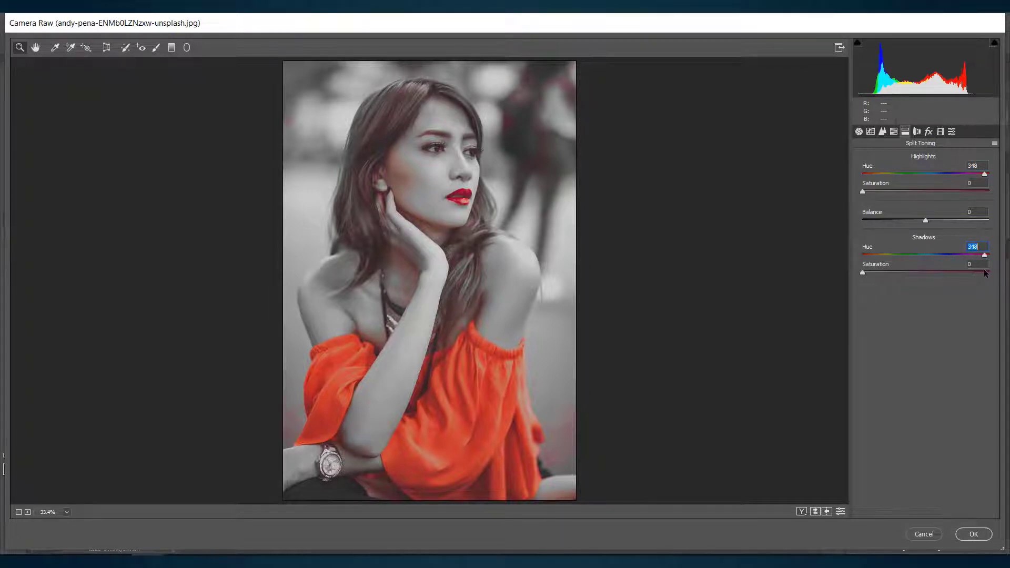
Step: Add film grain with an amount of 4 and a post-crop vignette with an amount of -32
{"action": "left_click", "coordinate": [928, 131]}
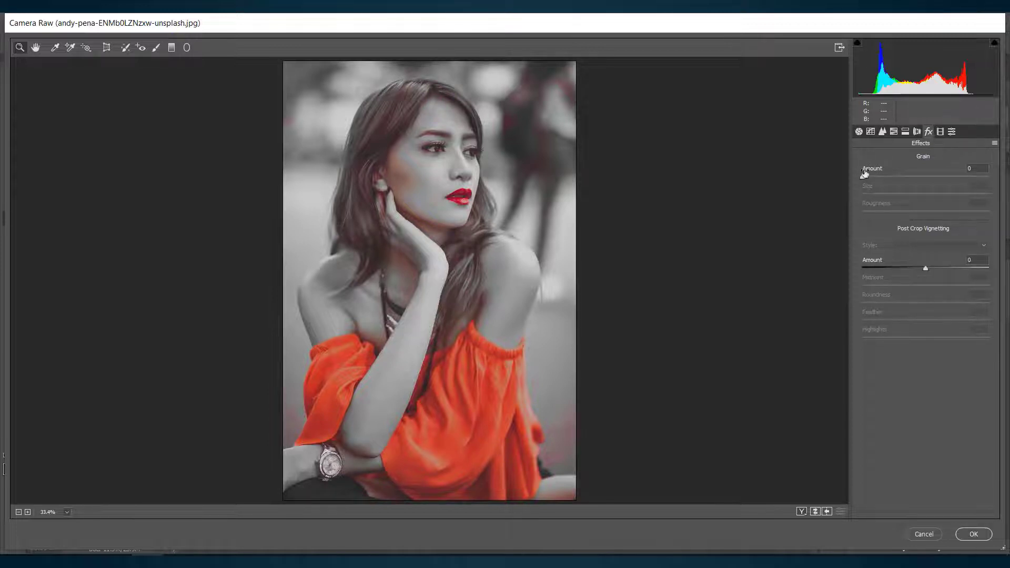
{"action": "left_click_drag", "start_coordinate": [863, 177], "coordinate": [868, 178]}
{"action": "left_click_drag", "start_coordinate": [918, 269], "coordinate": [904, 270]}
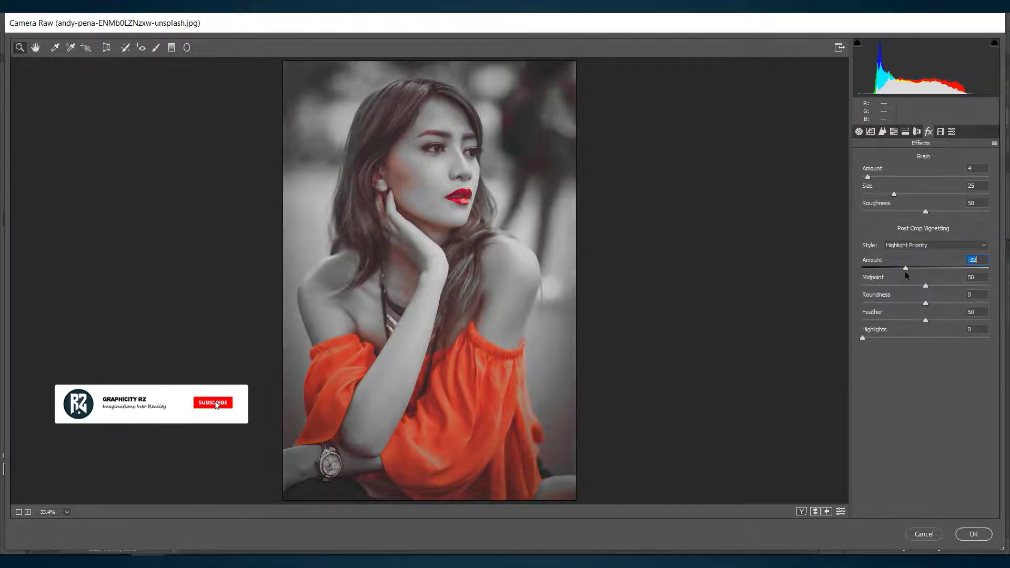
Step: In the camera calibration, set Green Primary saturation to -100, Blue Primary saturation to -99 and Red Primary saturation to +56
{"action": "left_click", "coordinate": [940, 132]}
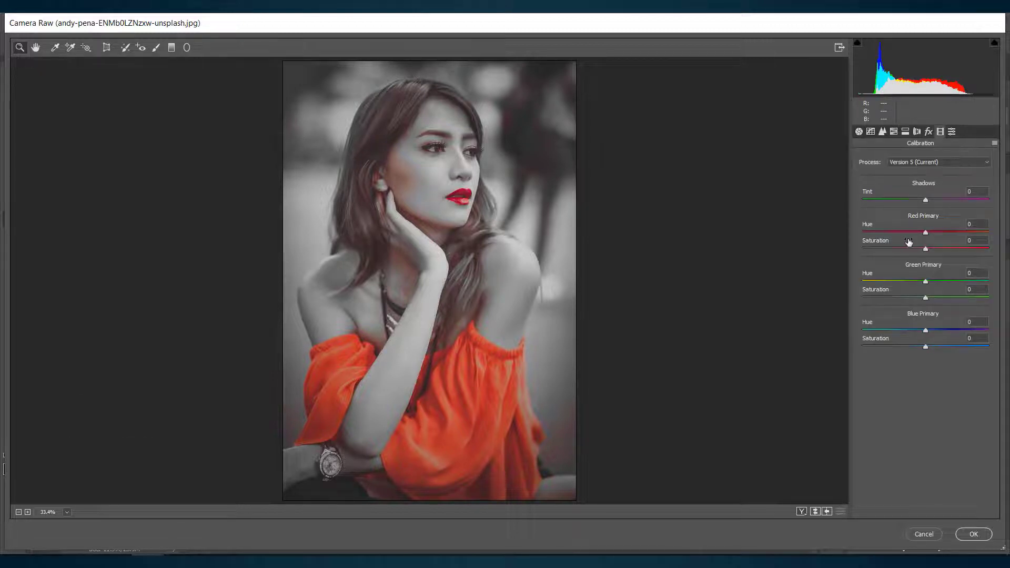
{"action": "left_click_drag", "start_coordinate": [926, 296], "coordinate": [862, 297]}
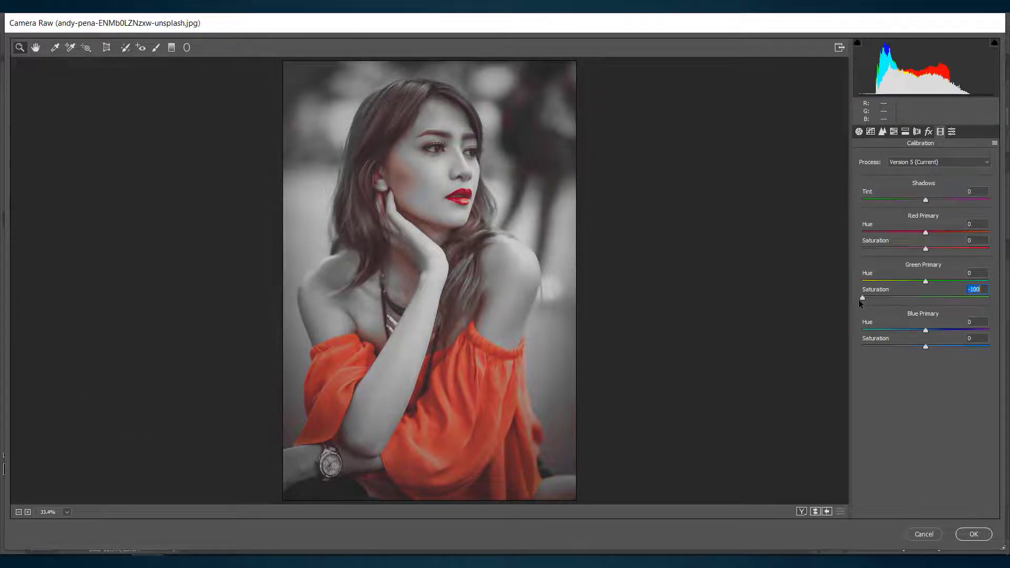
{"action": "left_click", "coordinate": [926, 347]}
{"action": "left_click_drag", "start_coordinate": [926, 349], "coordinate": [863, 351]}
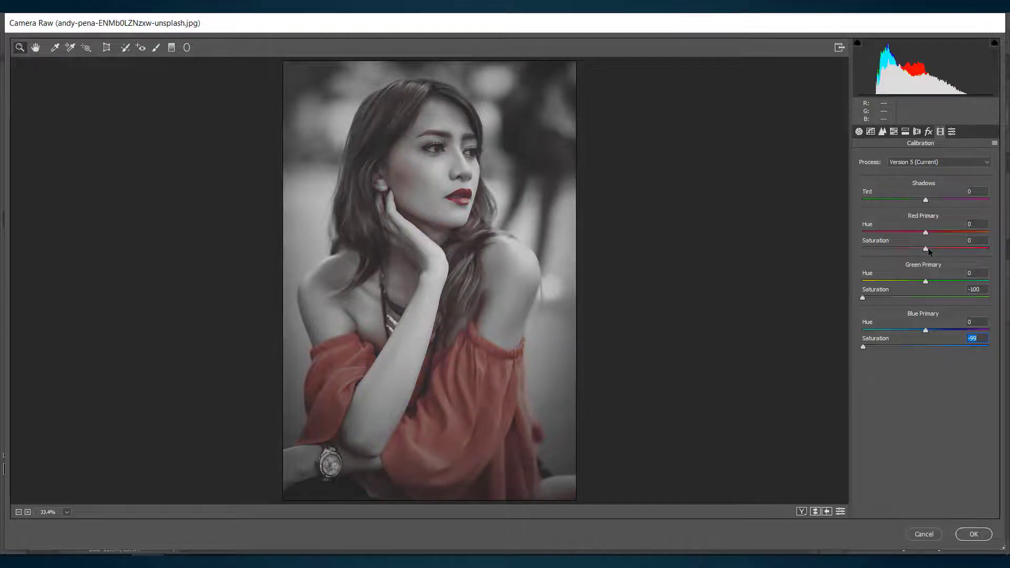
{"action": "left_click_drag", "start_coordinate": [928, 248], "coordinate": [958, 252]}
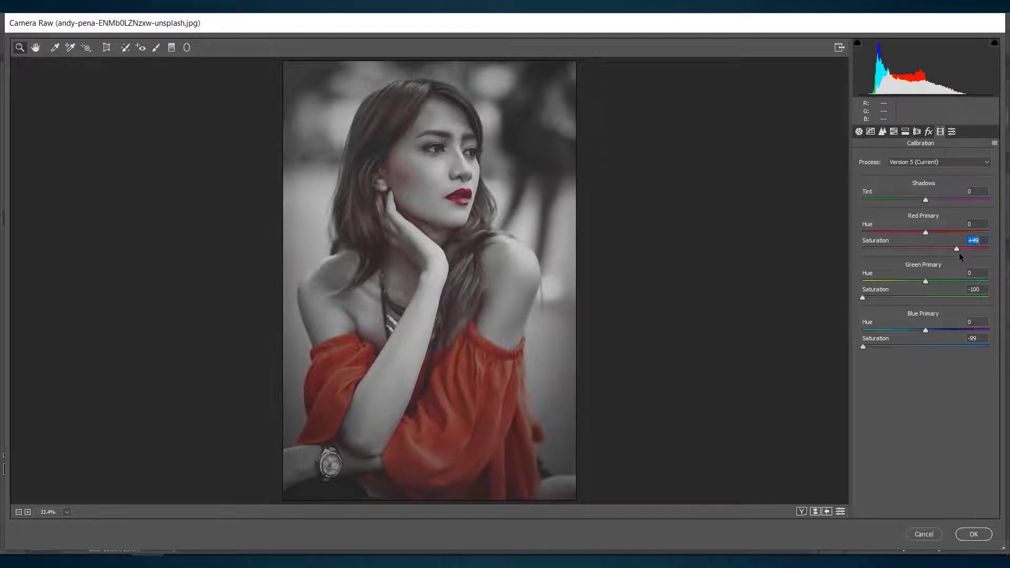
{"action": "left_click_drag", "start_coordinate": [959, 253], "coordinate": [961, 255]}
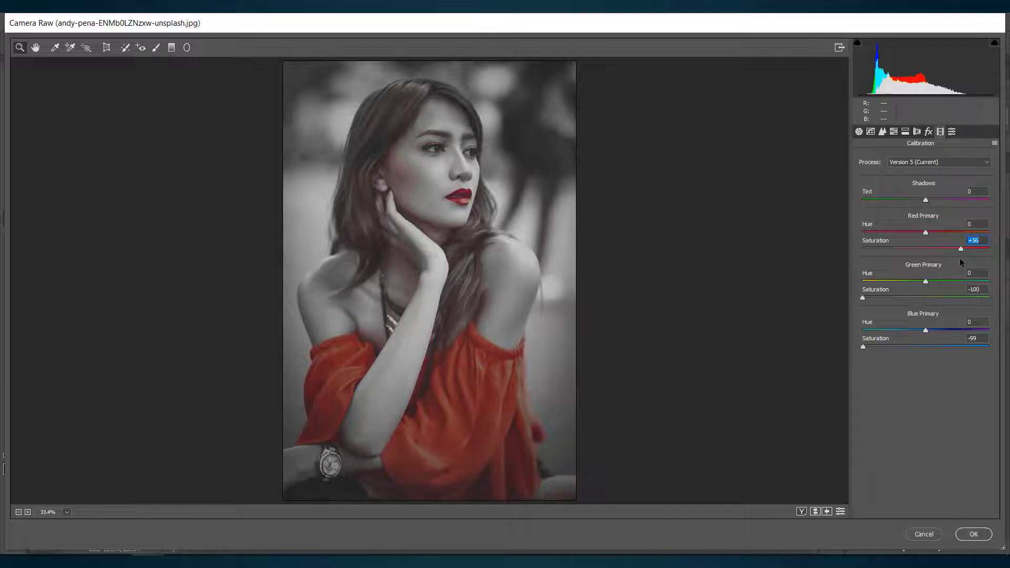
Step: Compare the portrait before and after the adjustments in the different comparison layouts, then return to the single preview
{"action": "left_click", "coordinate": [801, 512]}
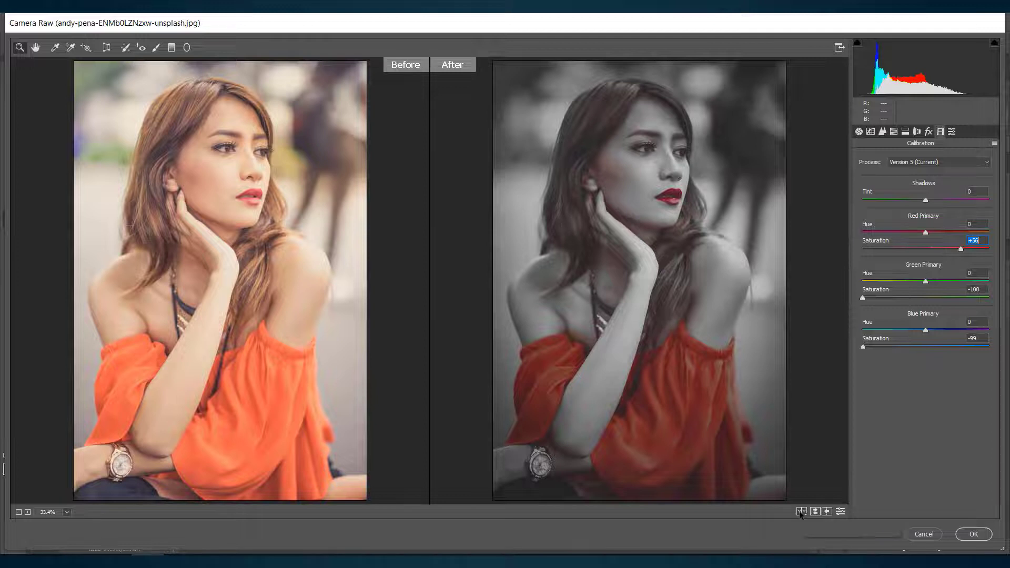
{"action": "left_click", "coordinate": [800, 512]}
{"action": "left_click", "coordinate": [800, 512]}
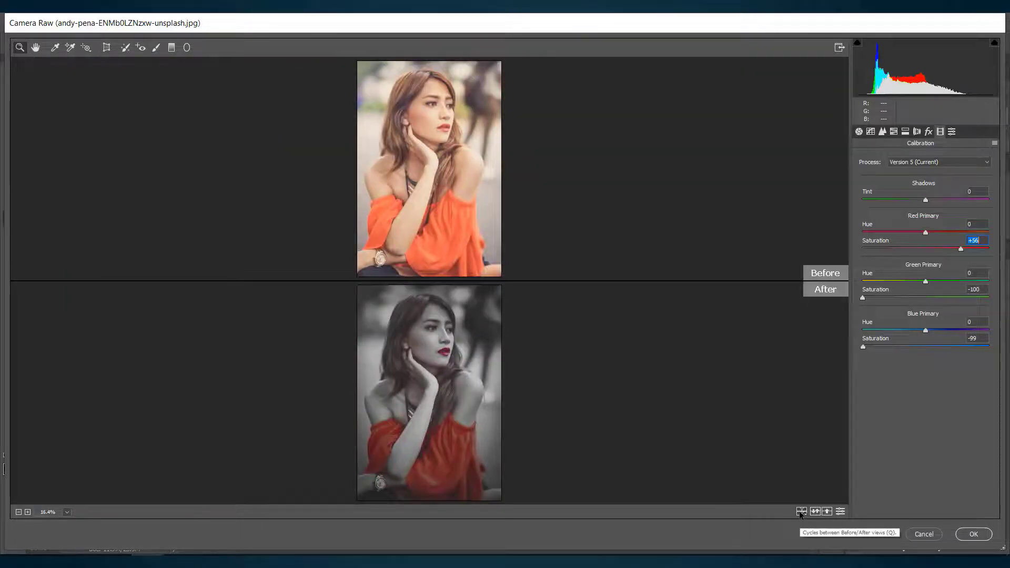
{"action": "left_click", "coordinate": [800, 512]}
{"action": "left_click", "coordinate": [800, 512]}
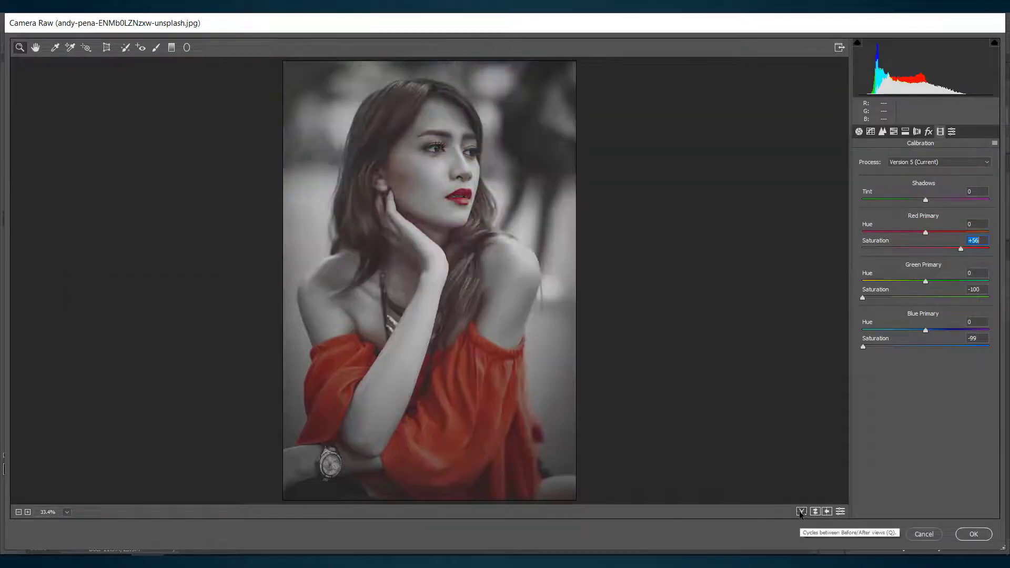
Step: Save all Camera Raw settings as a preset file named "dark red color" in the graphicity rz folder
{"action": "left_click", "coordinate": [994, 143]}
{"action": "left_click", "coordinate": [942, 236]}
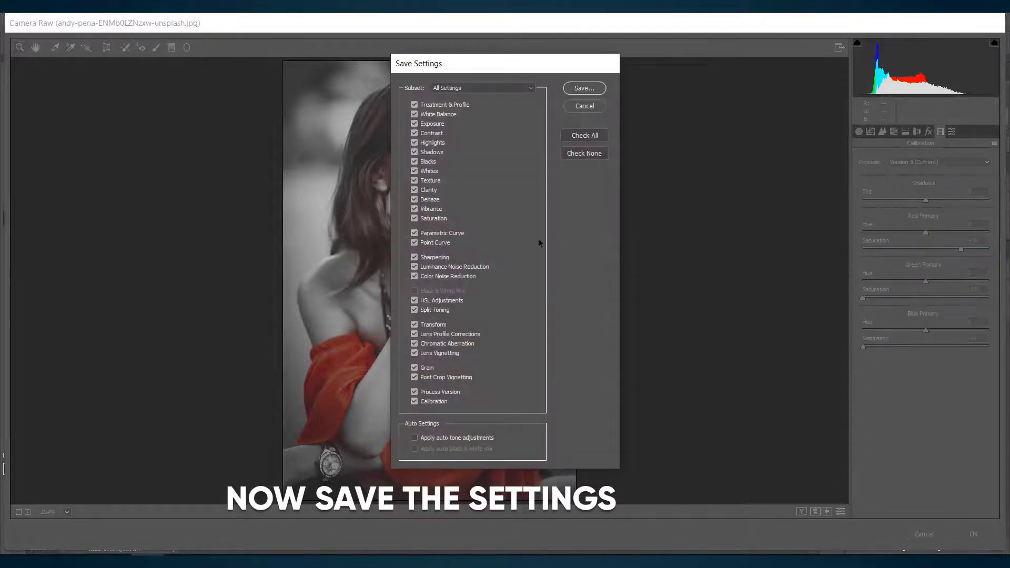
{"action": "left_click", "coordinate": [583, 86]}
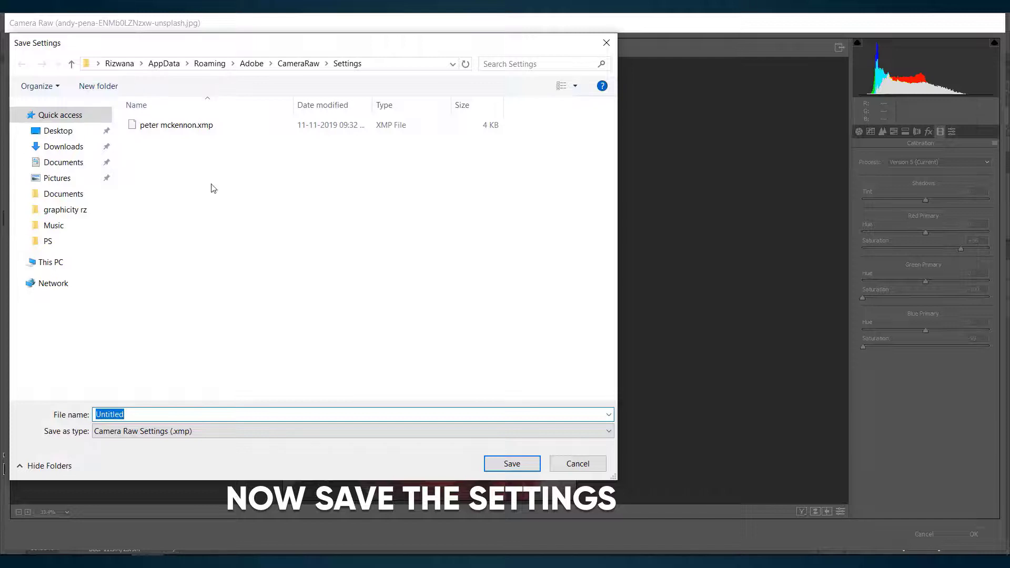
{"action": "left_click", "coordinate": [62, 209]}
{"action": "double_click", "coordinate": [131, 413]}
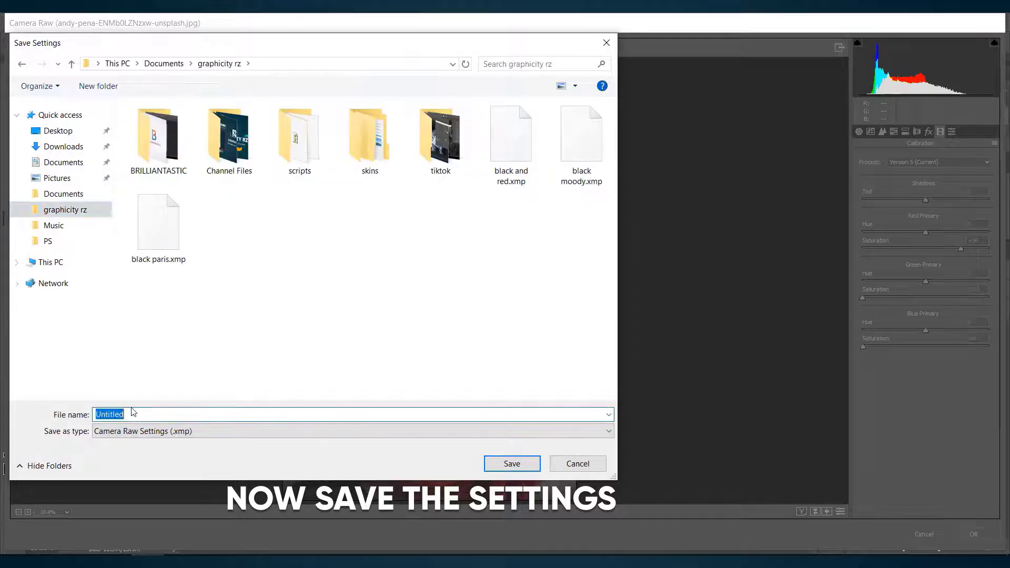
{"action": "type", "text": "dark"}
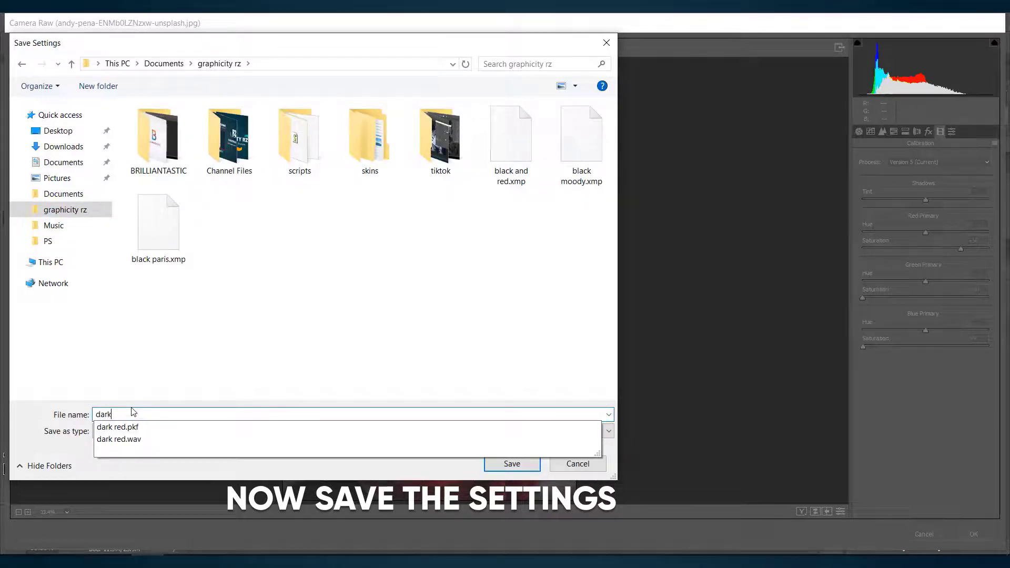
{"action": "type", "text": " red color"}
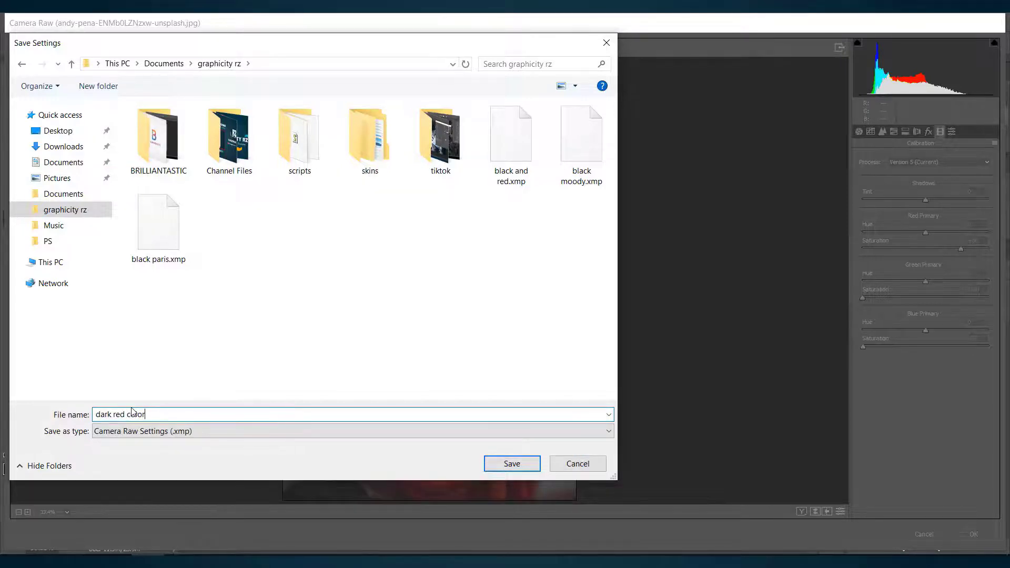
{"action": "left_click", "coordinate": [512, 464]}
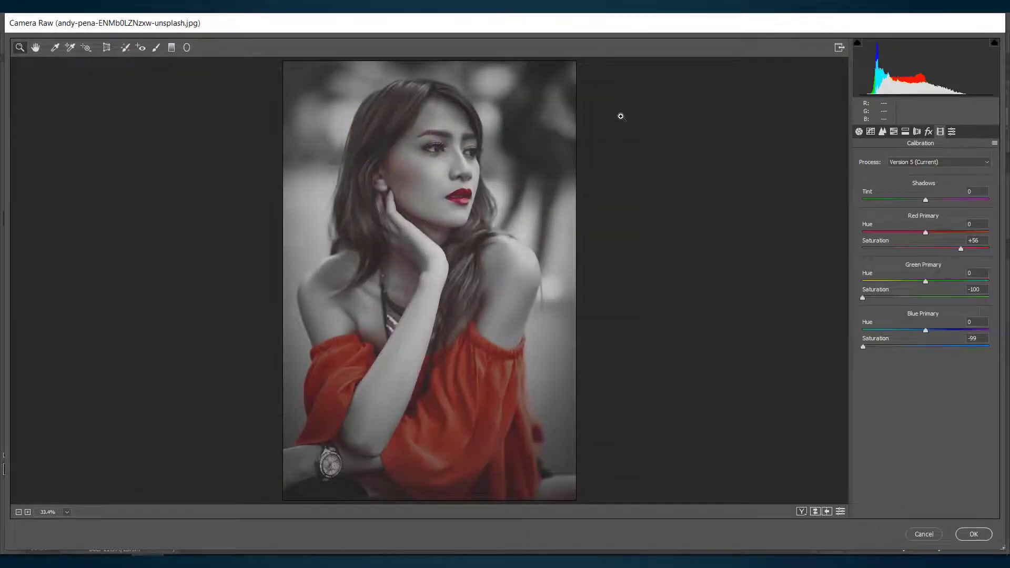
Step: Apply the Camera Raw adjustments and toggle the camera raw filter layer's visibility to compare it with the original
{"action": "left_click", "coordinate": [974, 534]}
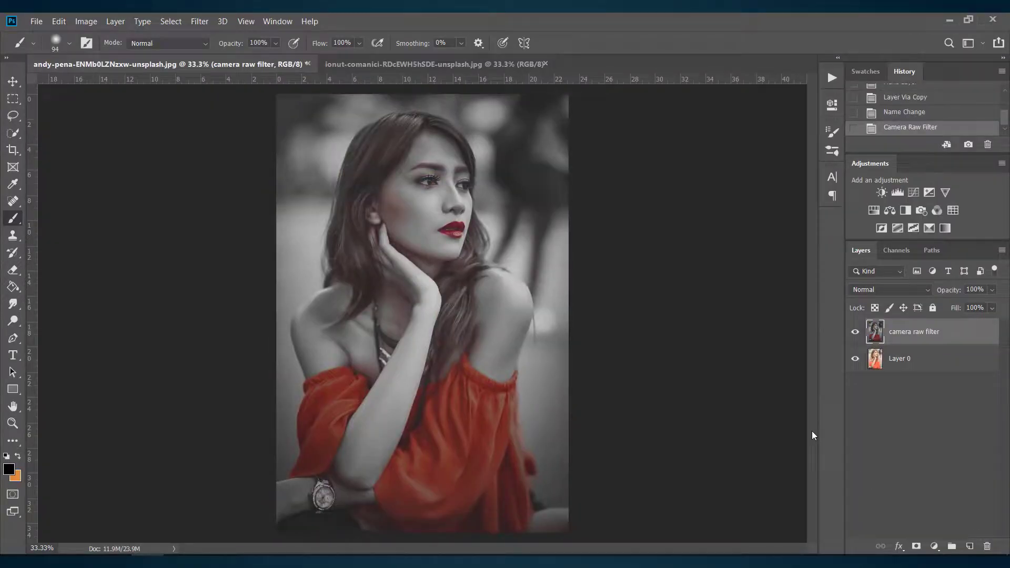
{"action": "left_click", "coordinate": [856, 333]}
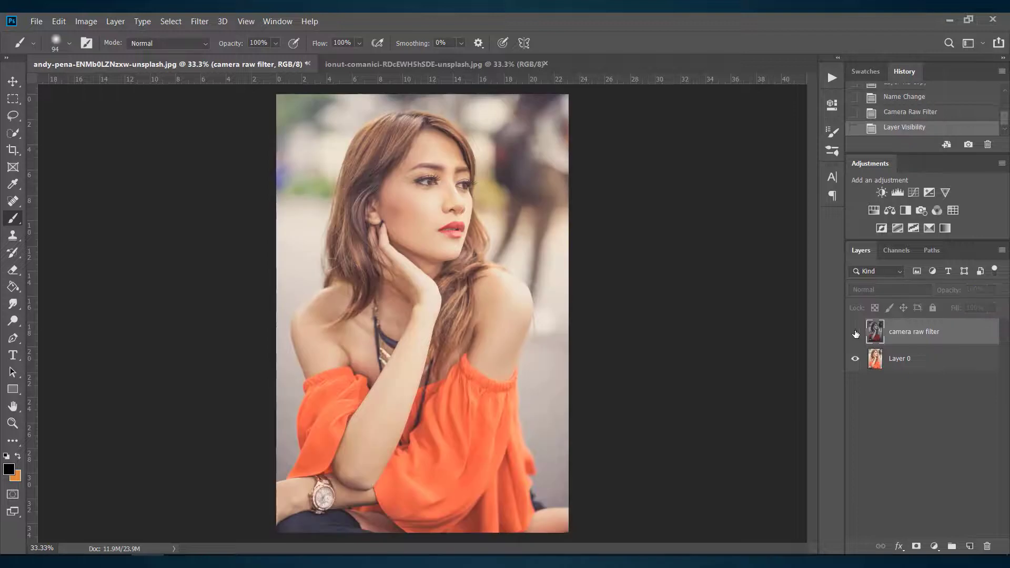
{"action": "left_click", "coordinate": [855, 333]}
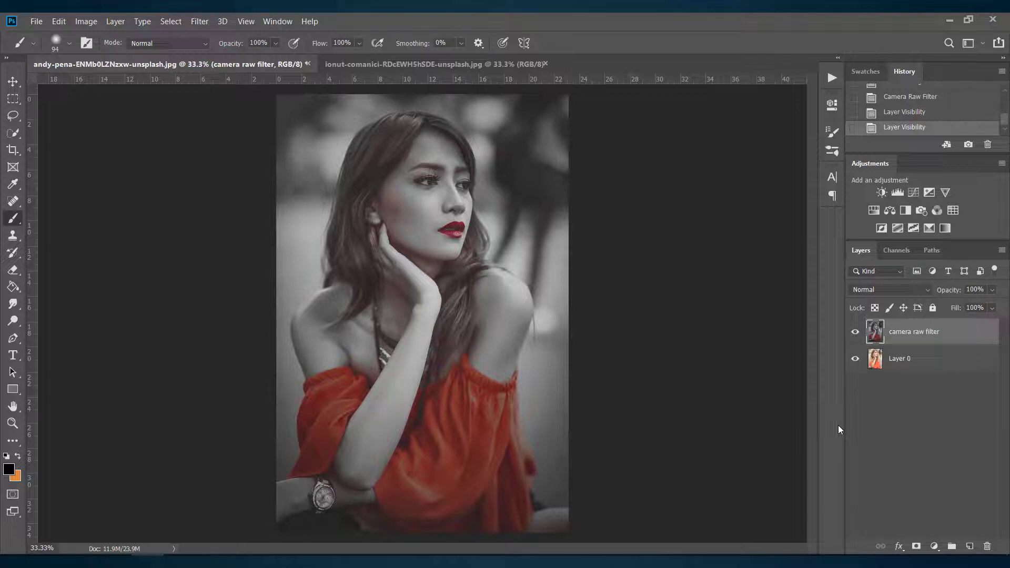
Step: Switch to the ionut-comanici image, unlock its Background layer and duplicate it
{"action": "left_click", "coordinate": [433, 64]}
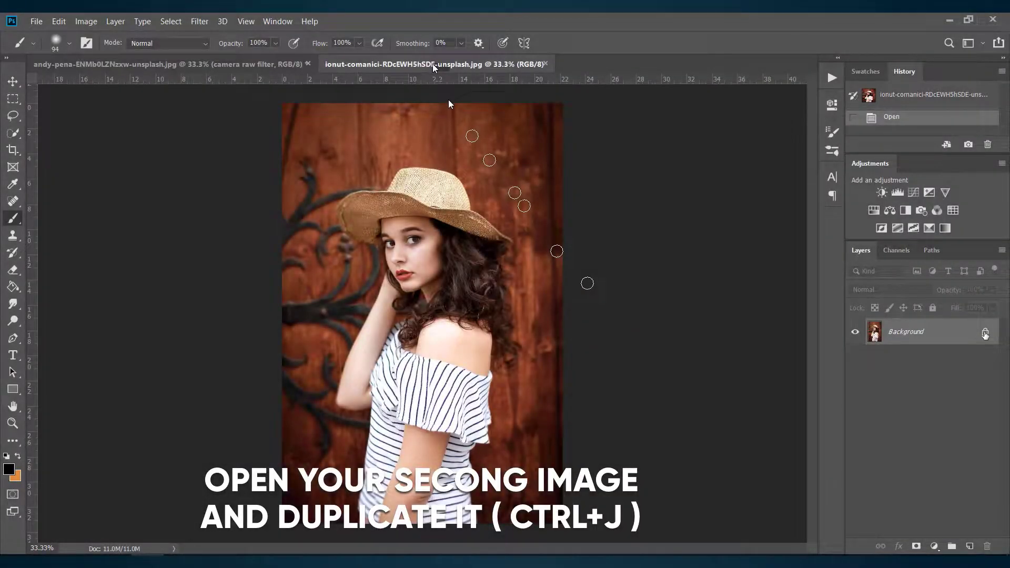
{"action": "left_click", "coordinate": [985, 332]}
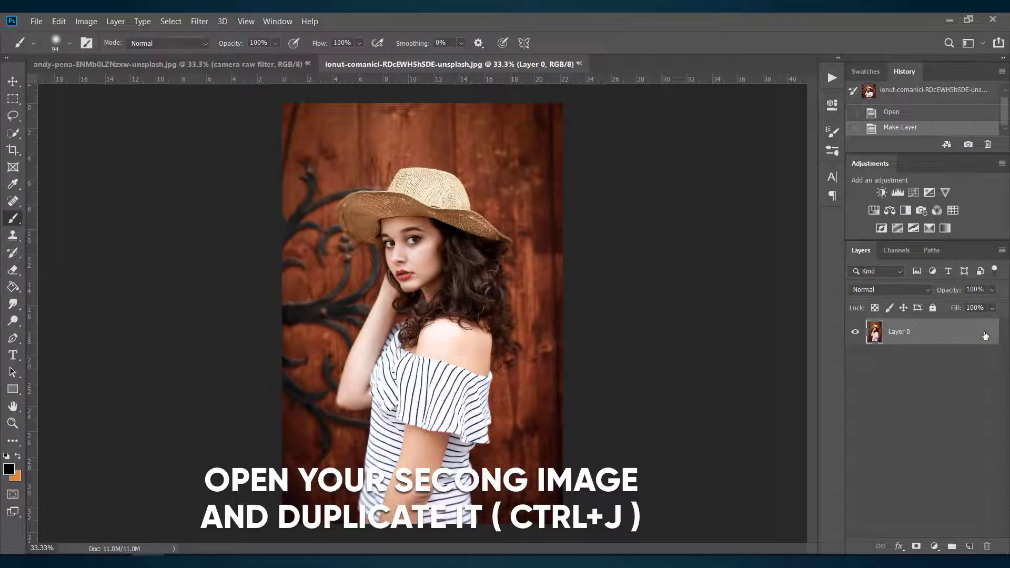
{"action": "key", "text": "ctrl+j"}
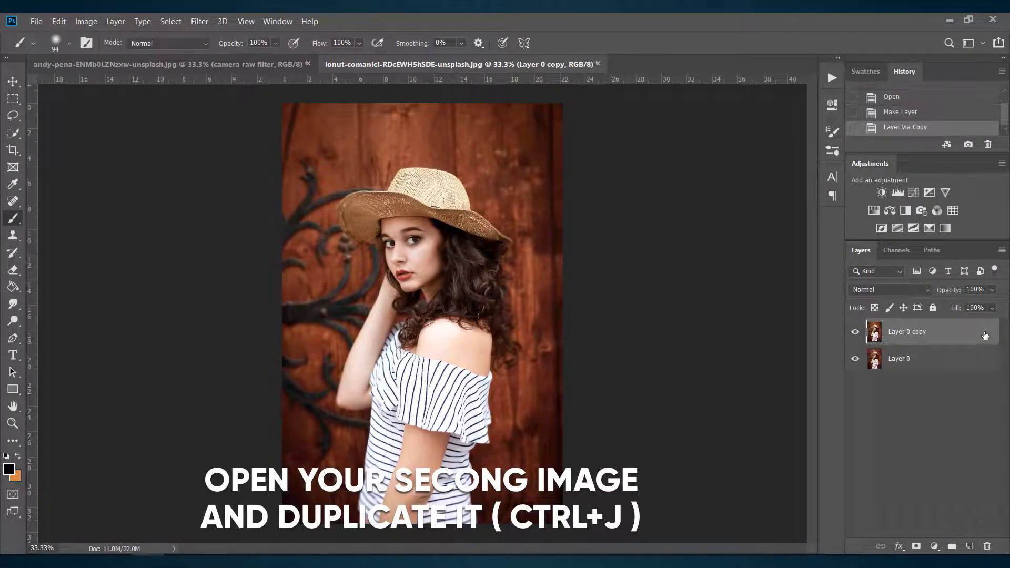
Step: Open the Camera Raw filter on the duplicate layer and load the saved settings from dark red color.xmp
{"action": "left_click", "coordinate": [200, 21]}
{"action": "left_click", "coordinate": [204, 21]}
{"action": "left_click", "coordinate": [204, 21]}
{"action": "left_click", "coordinate": [232, 95]}
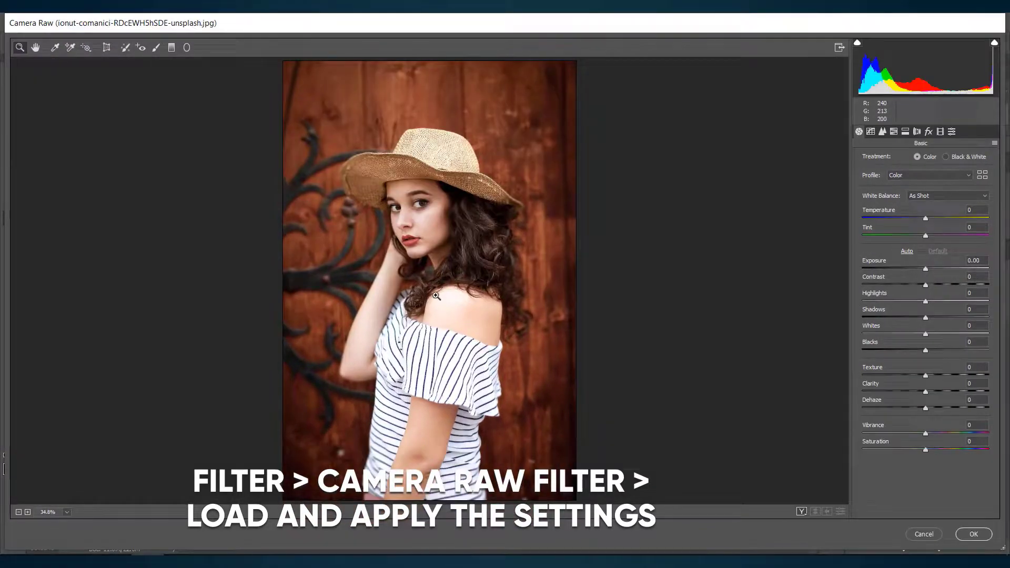
{"action": "left_click", "coordinate": [995, 143]}
{"action": "left_click", "coordinate": [956, 225]}
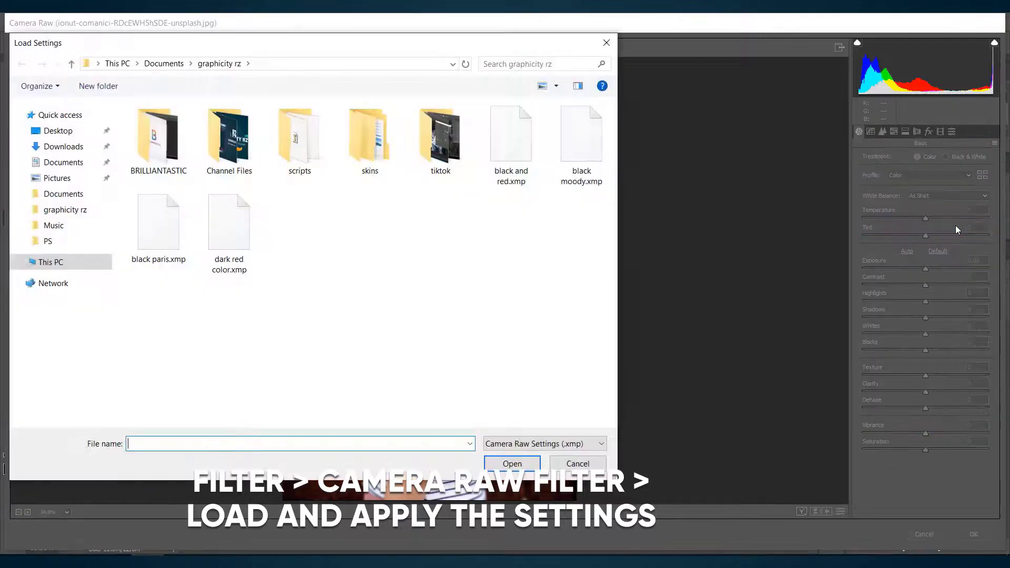
{"action": "left_click", "coordinate": [229, 229]}
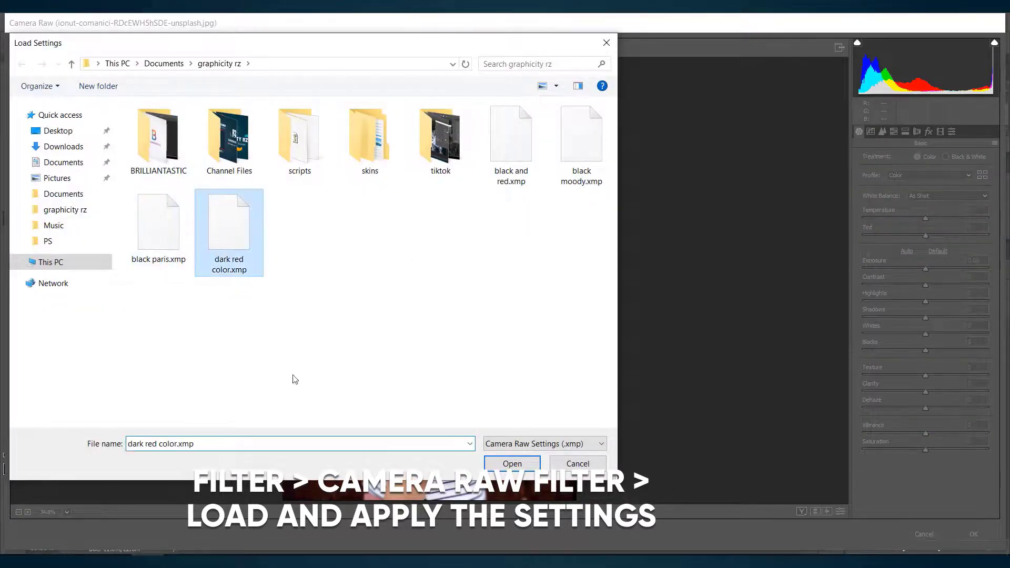
{"action": "left_click", "coordinate": [511, 463]}
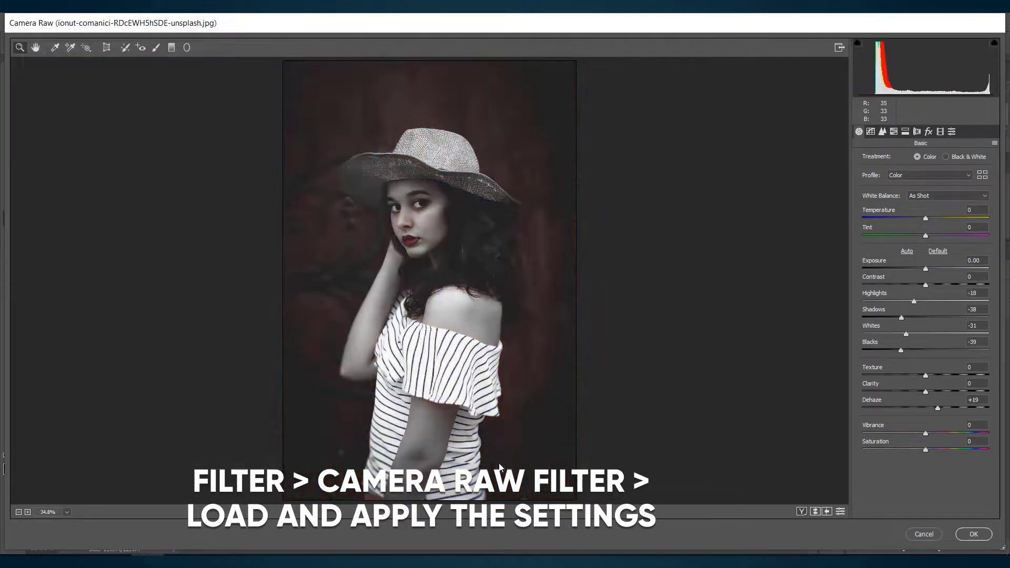
Step: Raise the exposure to +1.15 and increase the post-crop vignetting amount to lighten the image's edges
{"action": "left_click", "coordinate": [926, 270]}
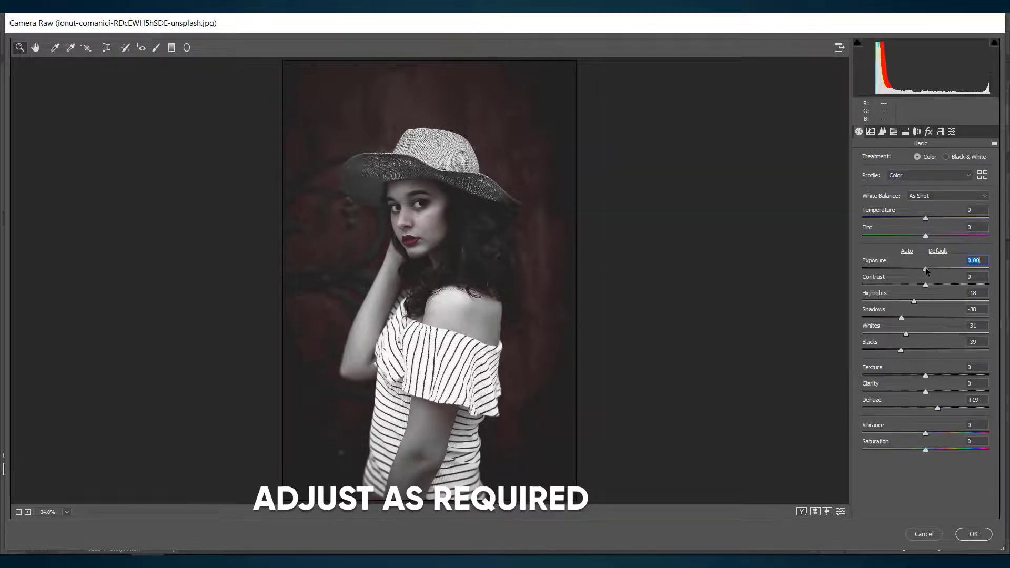
{"action": "left_click_drag", "start_coordinate": [926, 271], "coordinate": [939, 271]}
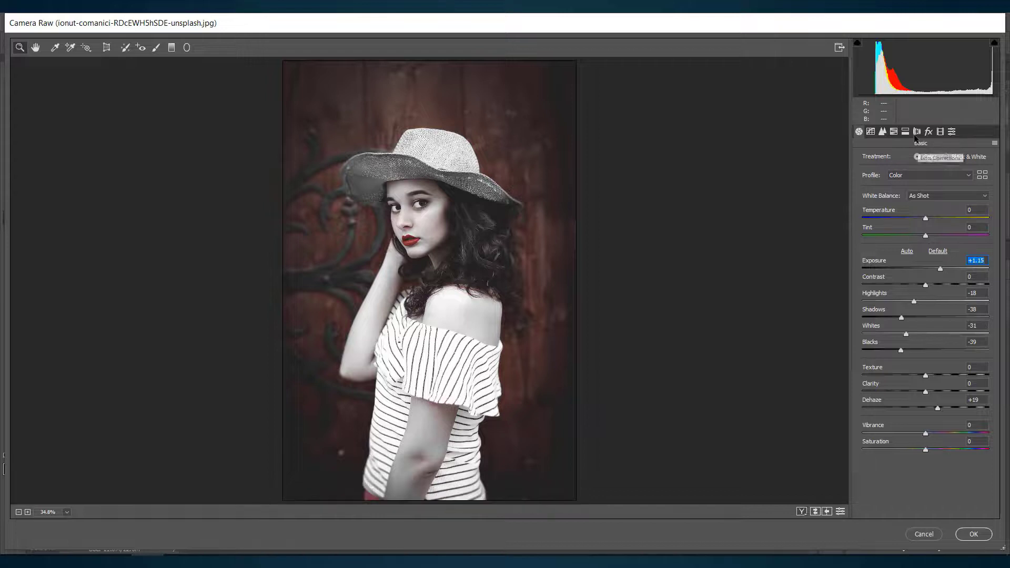
{"action": "left_click", "coordinate": [903, 132]}
{"action": "left_click", "coordinate": [929, 132]}
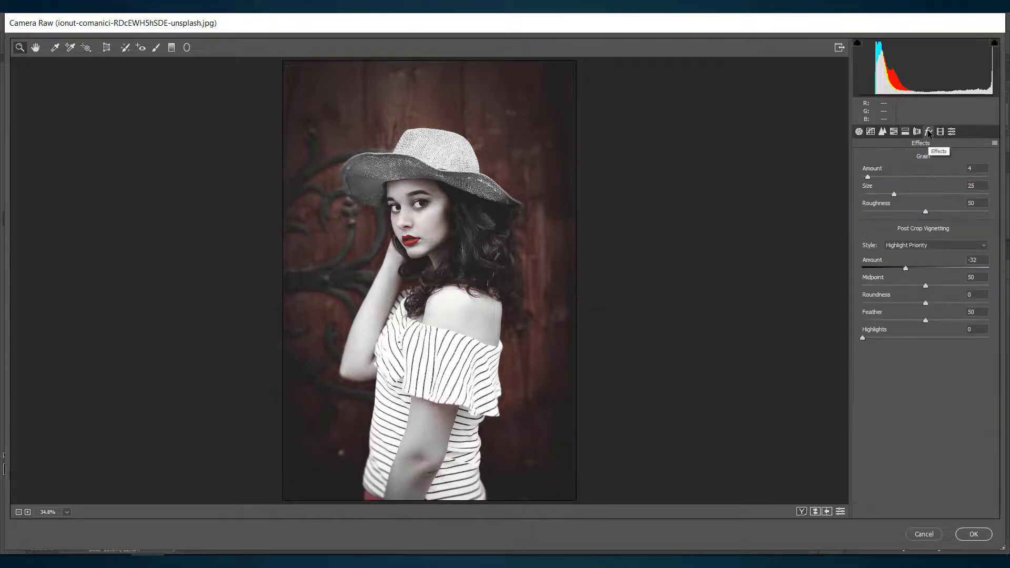
{"action": "left_click_drag", "start_coordinate": [906, 269], "coordinate": [937, 273]}
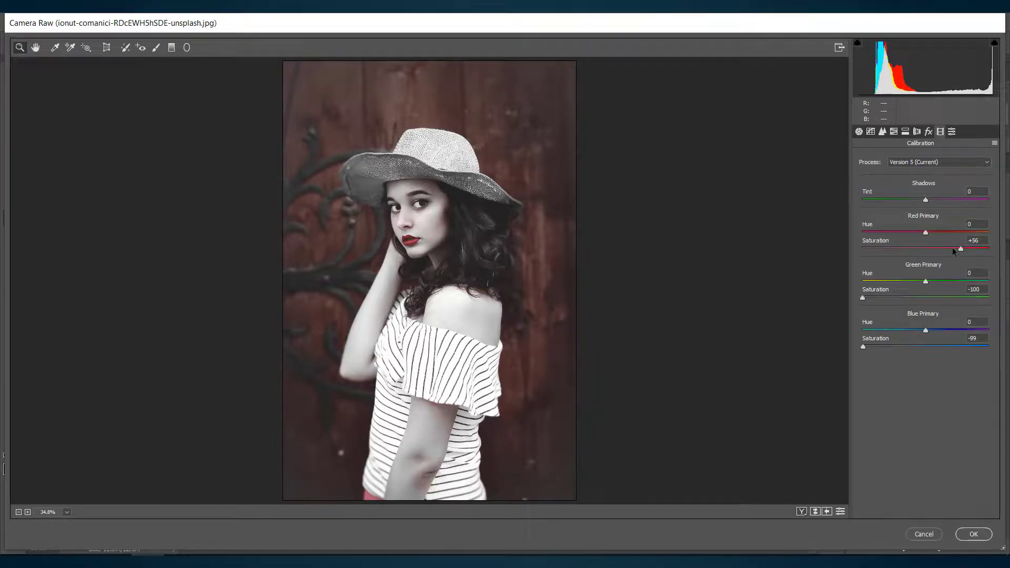
Step: Fine-tune the Red Primary saturation in the calibration and lower the sharpening amount slightly
{"action": "left_click_drag", "start_coordinate": [955, 251], "coordinate": [956, 251]}
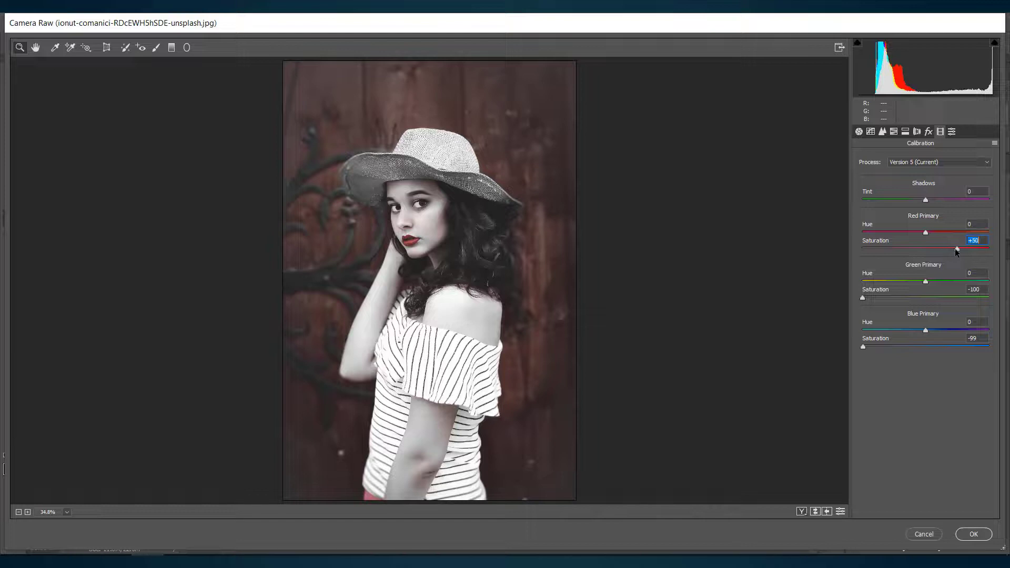
{"action": "left_click", "coordinate": [882, 131]}
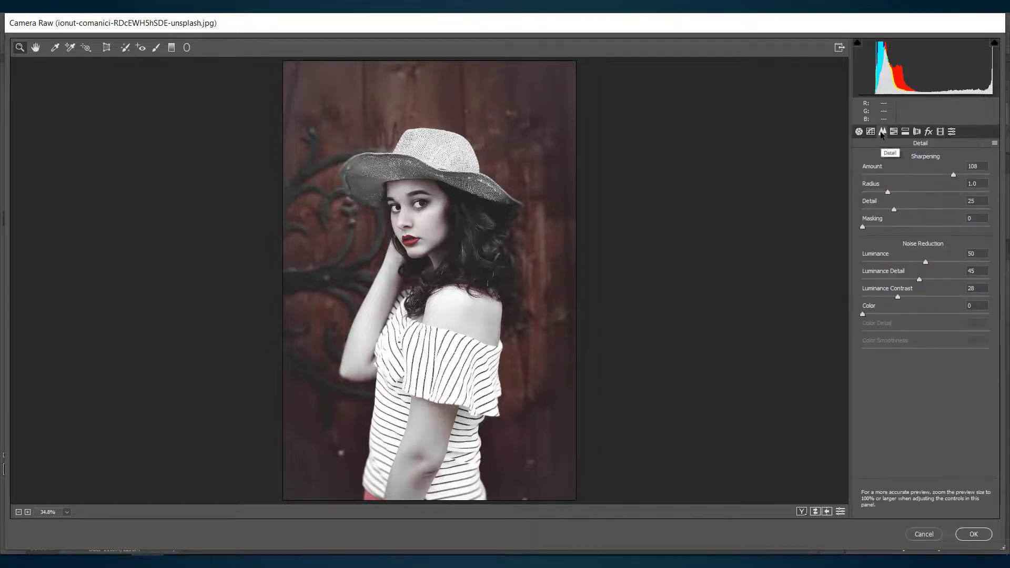
{"action": "left_click", "coordinate": [940, 176]}
Step: In the basic adjustments, set Shadows to +26 and Blacks to -48
{"action": "left_click", "coordinate": [859, 132]}
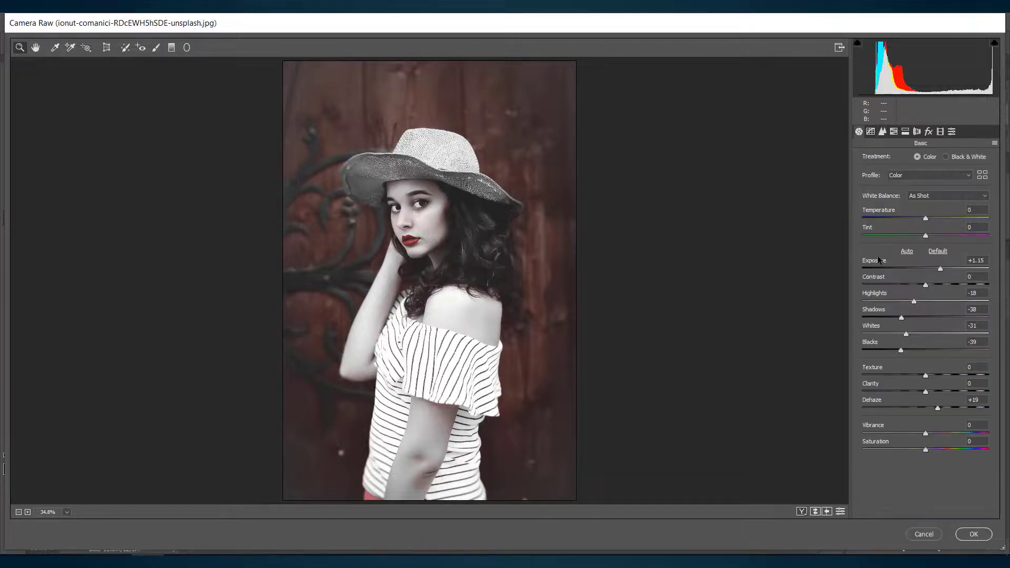
{"action": "left_click_drag", "start_coordinate": [903, 352], "coordinate": [936, 349]}
{"action": "left_click_drag", "start_coordinate": [904, 317], "coordinate": [895, 352]}
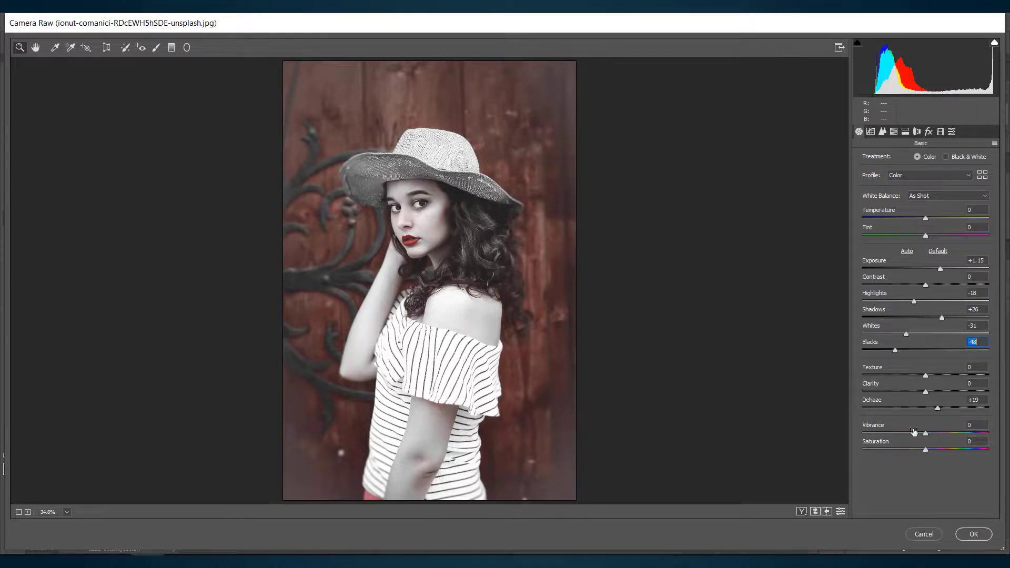
Step: Compare the before and after views, apply the Camera Raw adjustments and toggle the duplicate layer's visibility to check the effect
{"action": "left_click", "coordinate": [802, 511]}
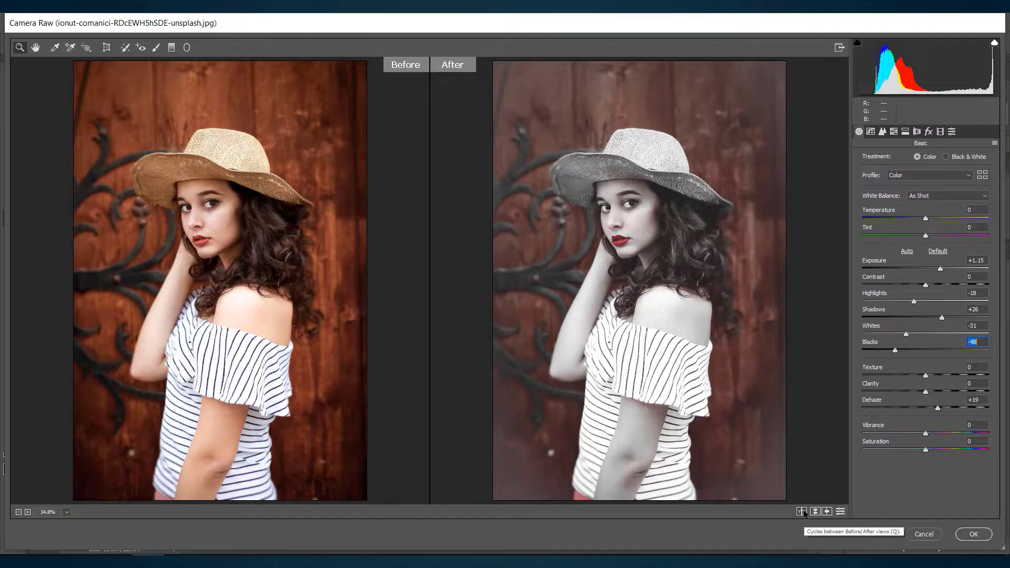
{"action": "left_click", "coordinate": [967, 535]}
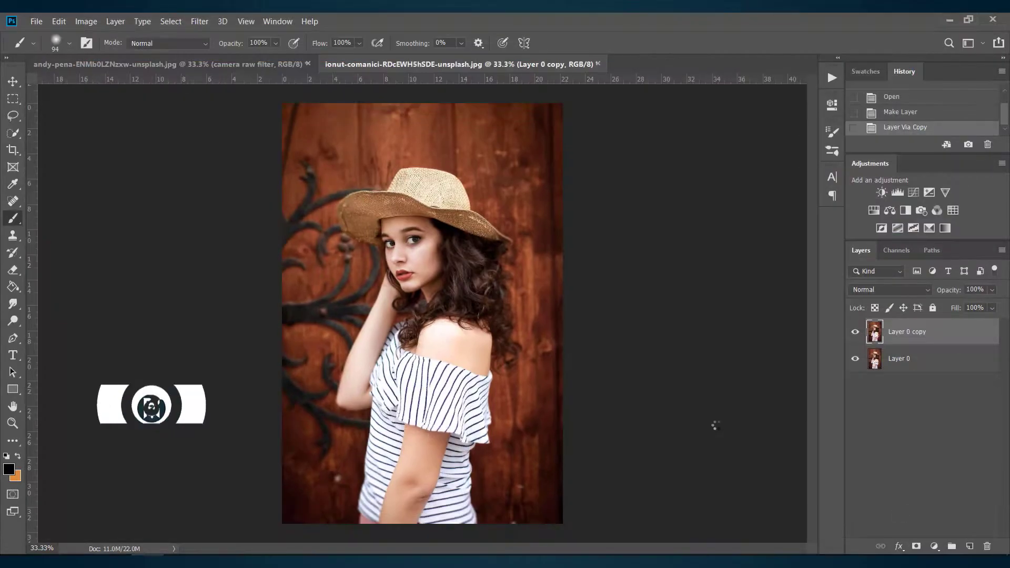
{"action": "left_click", "coordinate": [854, 332]}
{"action": "left_click", "coordinate": [855, 333]}
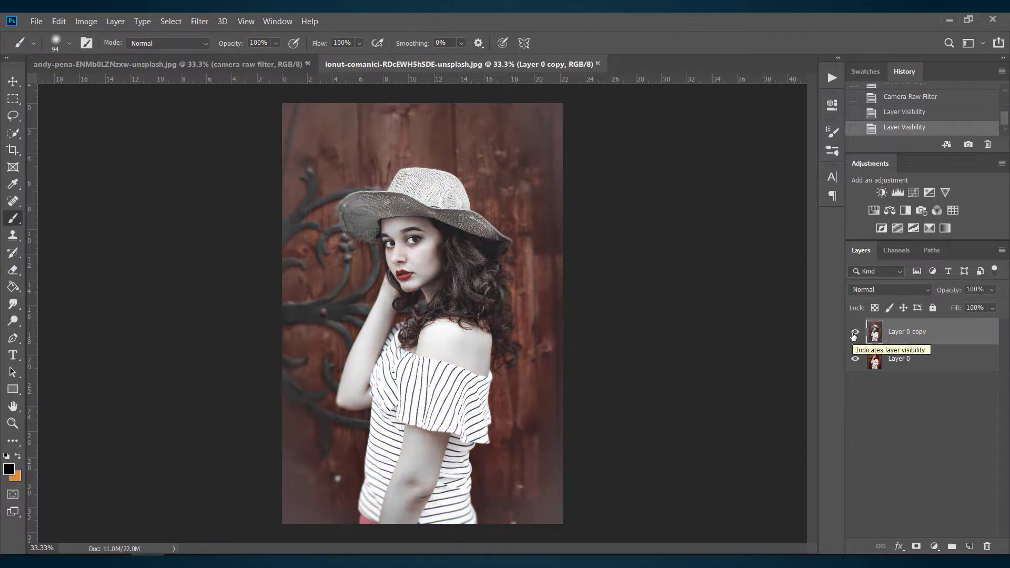